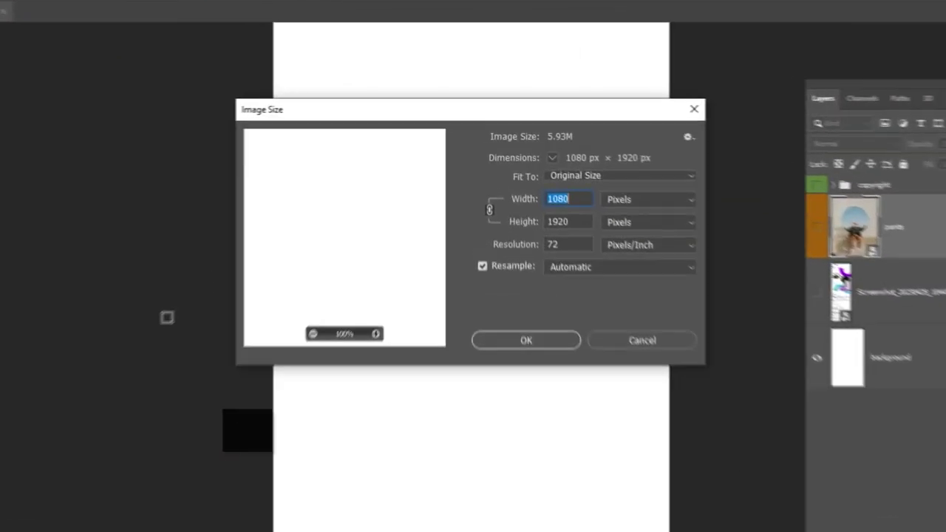
# Confirm the canvas is 1080 × 1920 px at 72 ppi and leave Image Size unchanged.
pyautogui.click(577, 205)
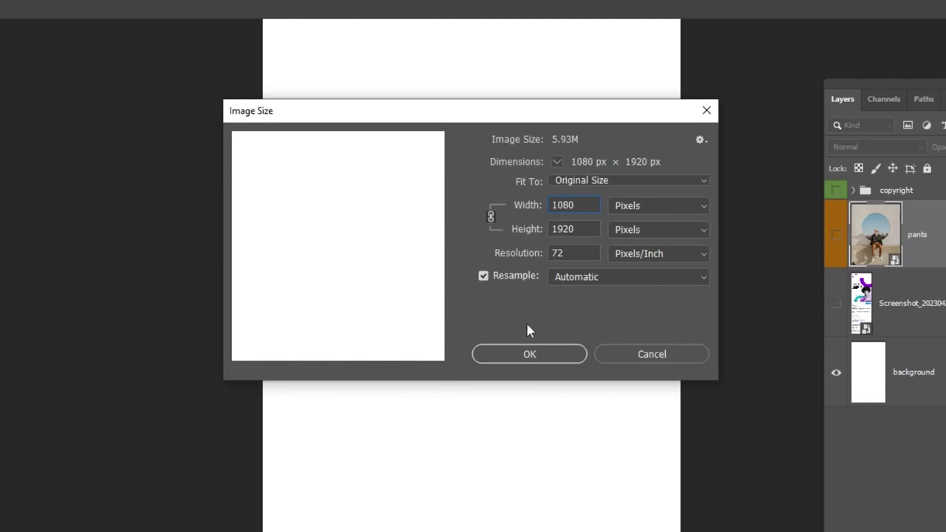
pyautogui.click(643, 357)
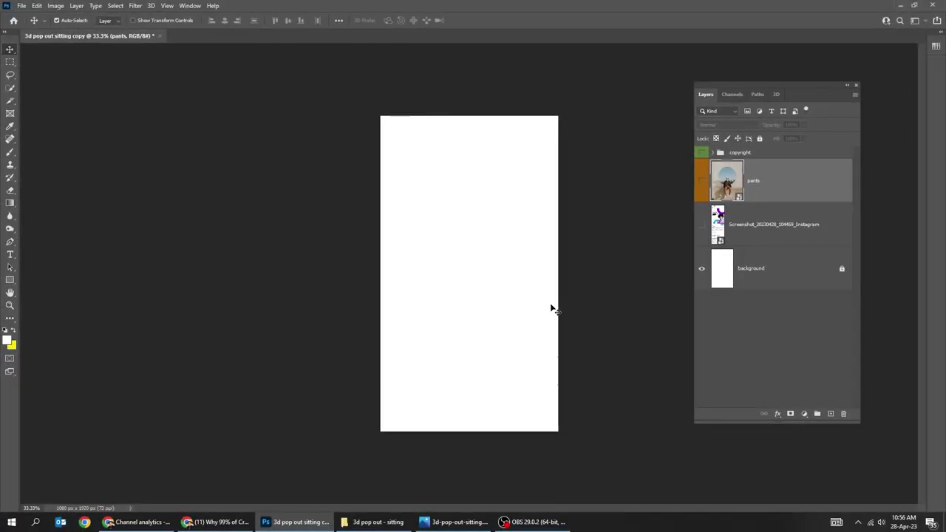
# Show the Instagram screenshot layer and mask it to the lower post area below View insights.
pyautogui.hotkey('ctrl', '+')
pyautogui.click(702, 224)
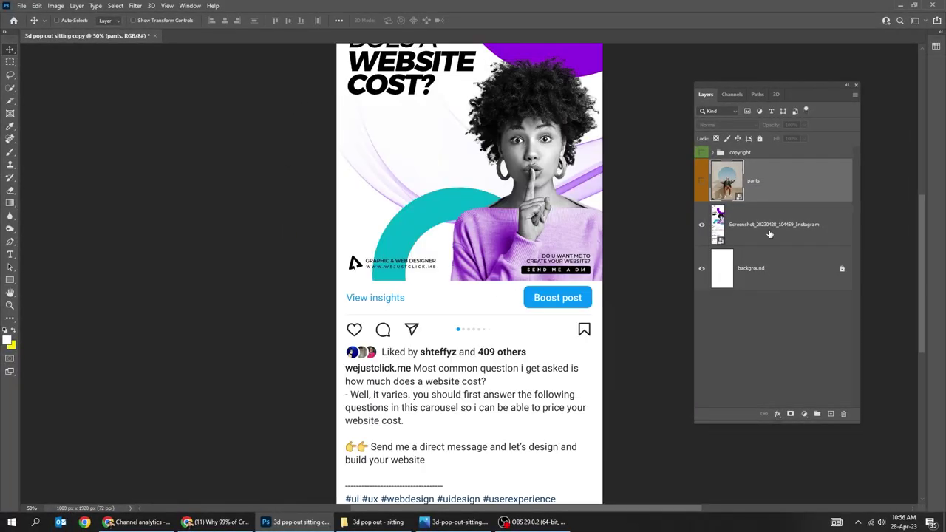
pyautogui.click(708, 240)
pyautogui.press('m')
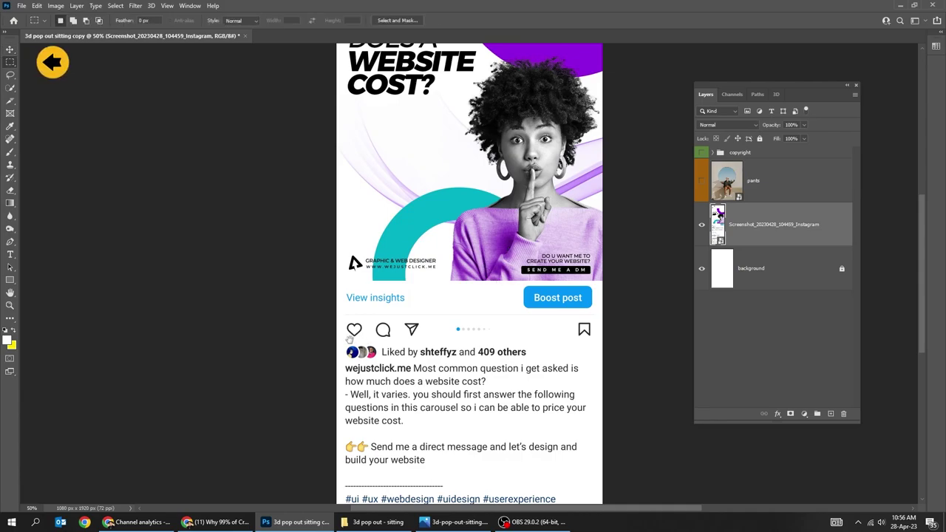
pyautogui.scroll(-2, 486, 293)
pyautogui.moveTo(330, 250); pyautogui.dragTo(640, 444)
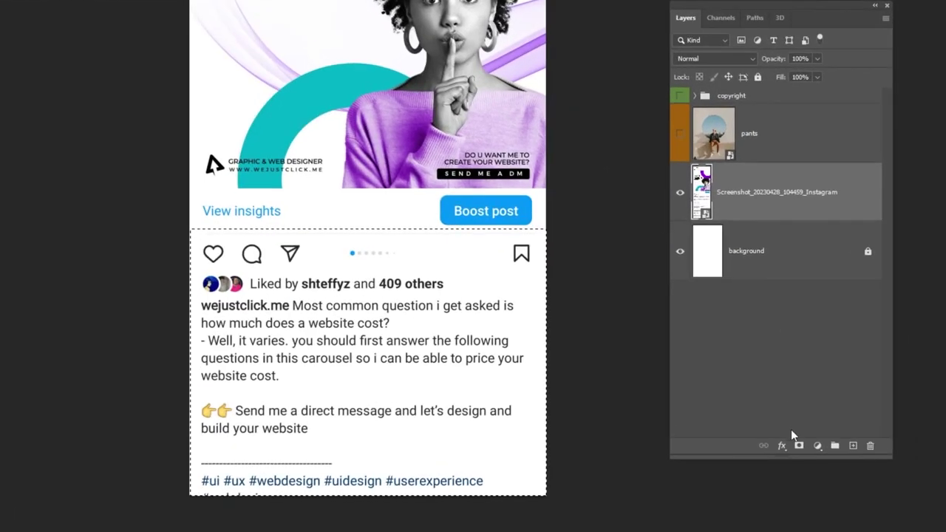
pyautogui.click(798, 446)
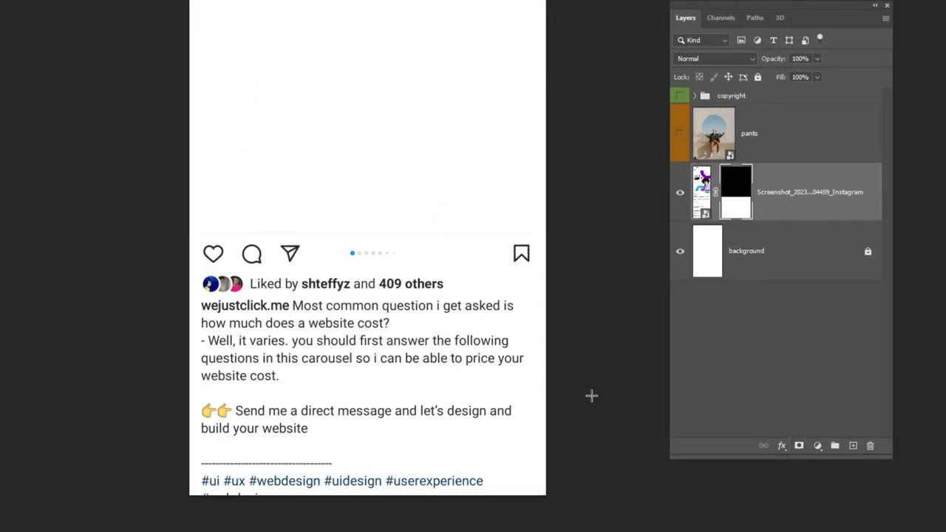
pyautogui.click(679, 253)
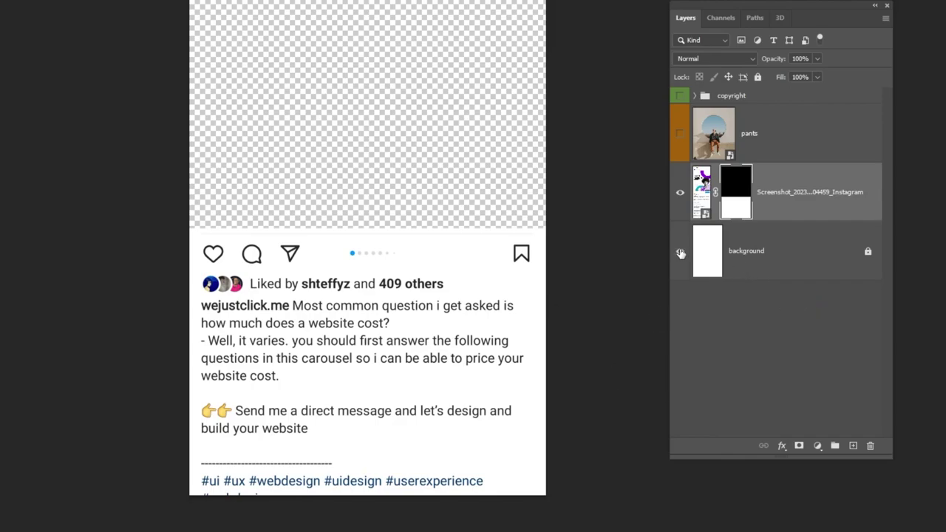
pyautogui.click(680, 253)
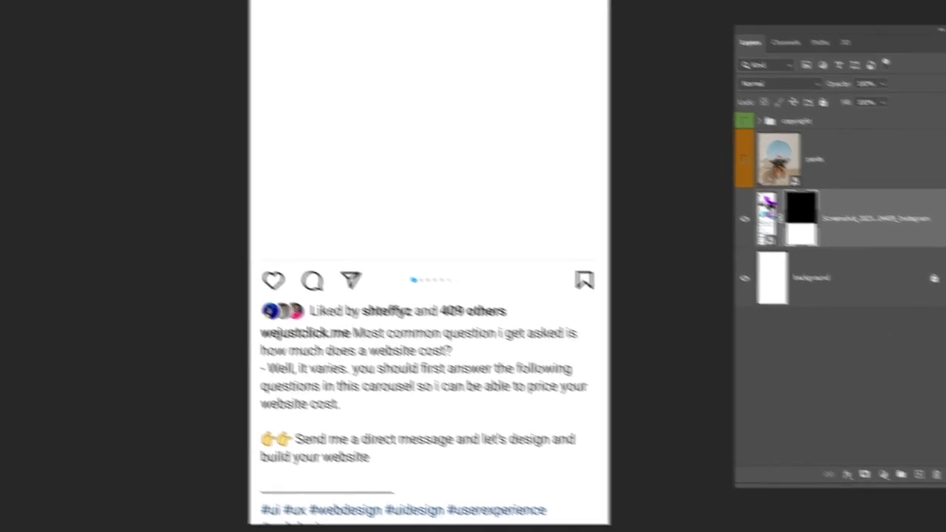
# Paint black with a 40 px hard brush on the mask to hide the emoji line, hashtags and lower caption.
pyautogui.press('b')
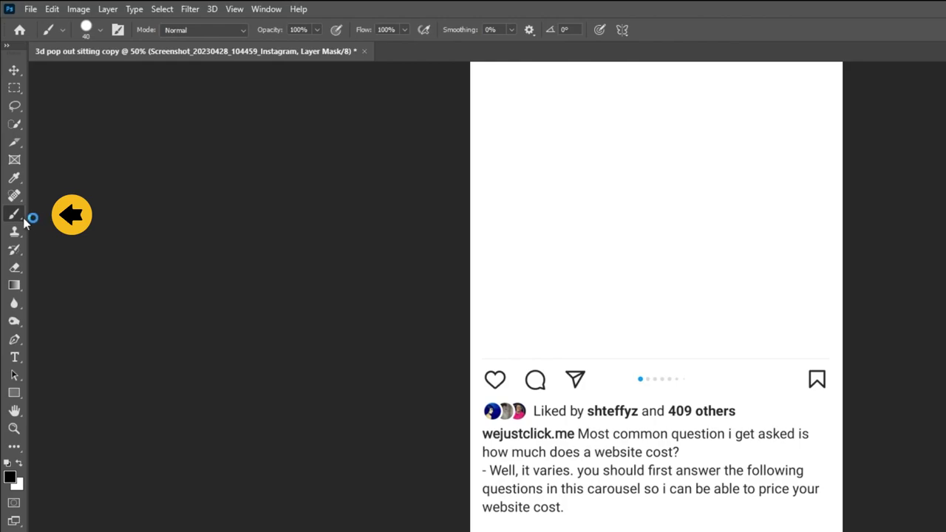
pyautogui.click(102, 35)
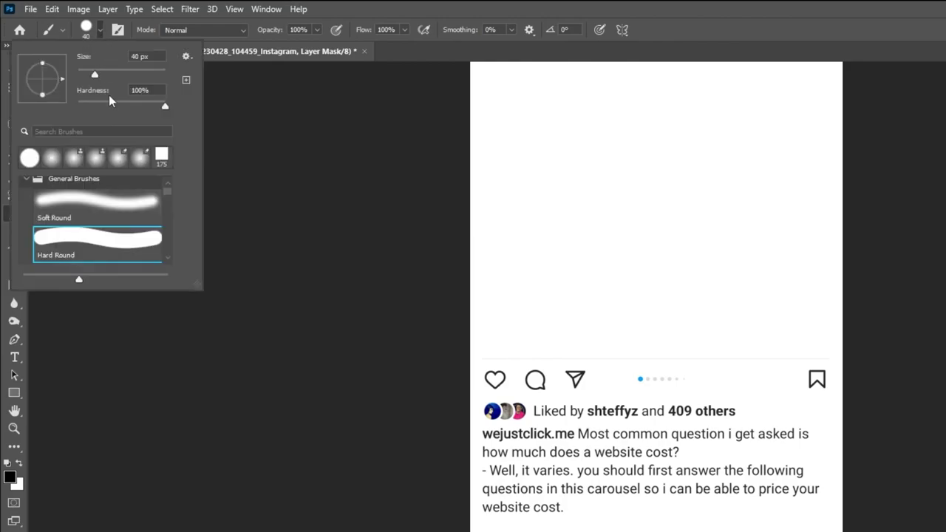
pyautogui.click(316, 31)
pyautogui.click(318, 28)
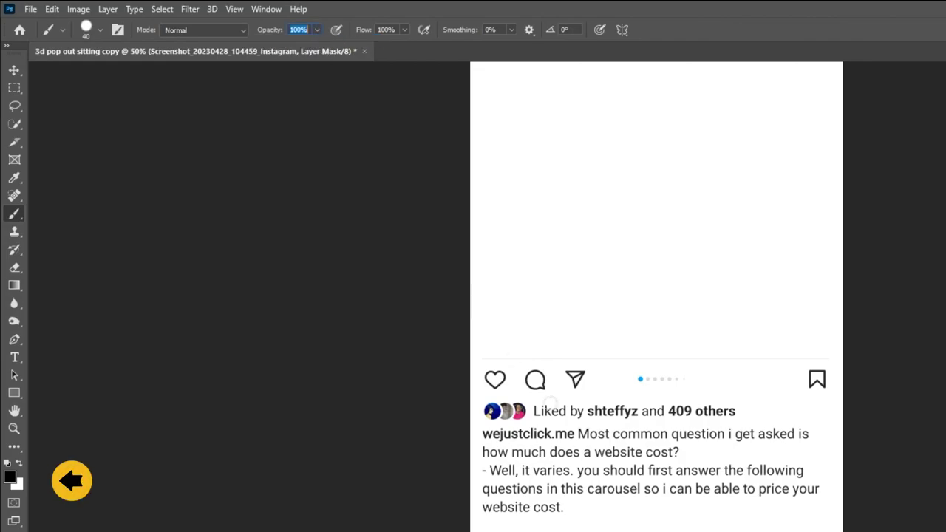
pyautogui.hotkey('ctrl', '+')
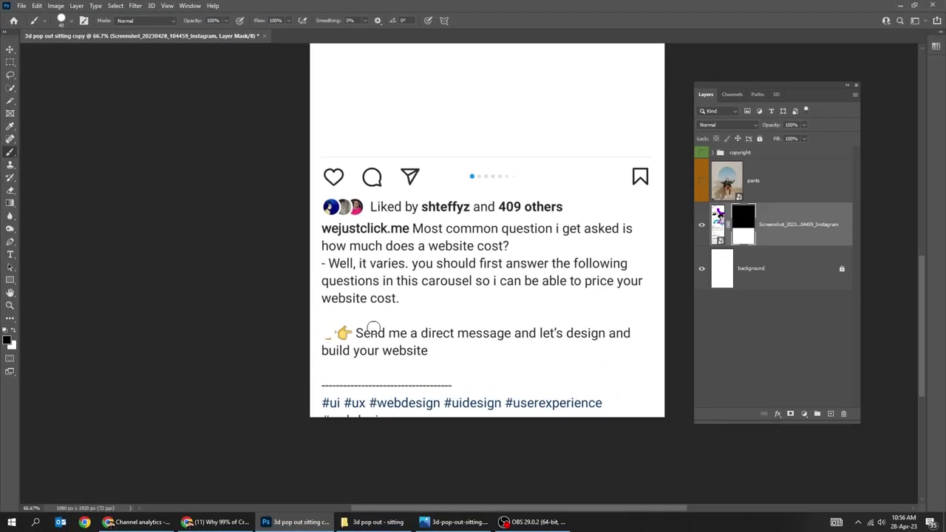
pyautogui.moveTo(375, 327)
pyautogui.mouseDown()
pyautogui.moveTo(379, 396)
pyautogui.moveTo(503, 425)
pyautogui.moveTo(558, 420)
pyautogui.moveTo(417, 407)
pyautogui.mouseUp()
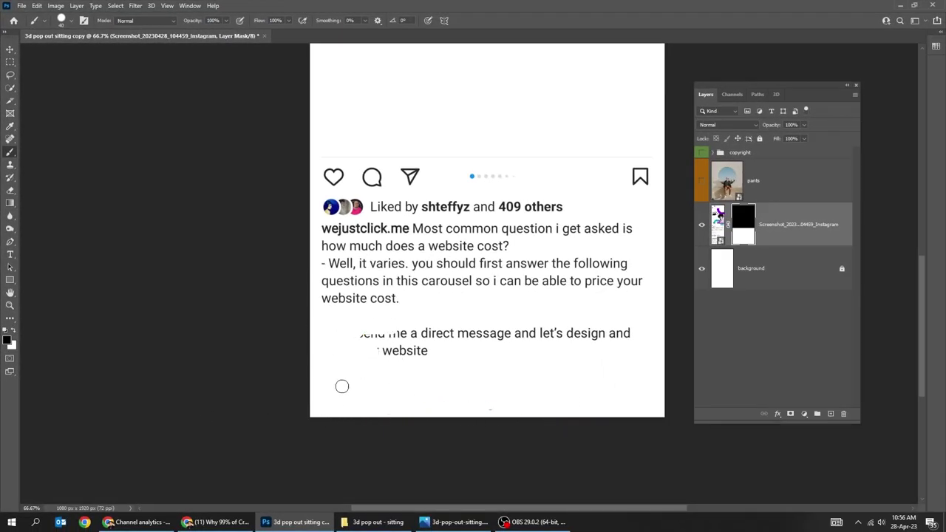
pyautogui.moveTo(342, 387)
pyautogui.mouseDown()
pyautogui.moveTo(388, 333)
pyautogui.moveTo(646, 336)
pyautogui.mouseUp()
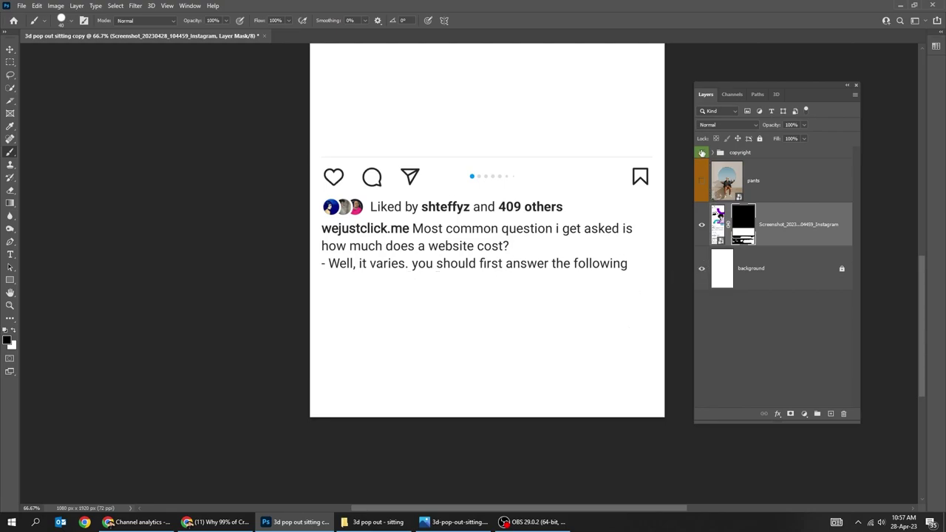
# Show the copyright logos group and fit the whole canvas on screen.
pyautogui.click(701, 152)
pyautogui.press('v')
pyautogui.hotkey('ctrl', '0')
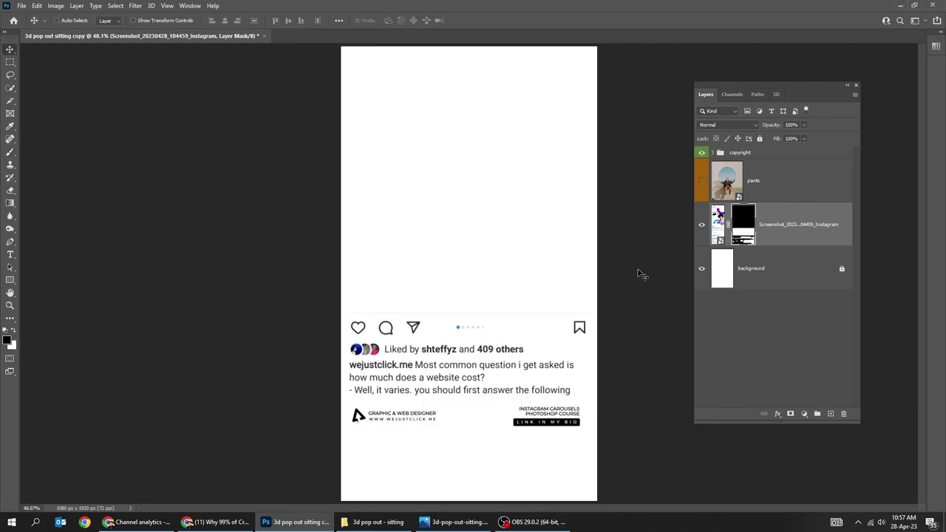
# Show the pants photo, duplicate it, hide 'pants copy 2' and select 'pants copy'.
pyautogui.hotkey('ctrl', ';')
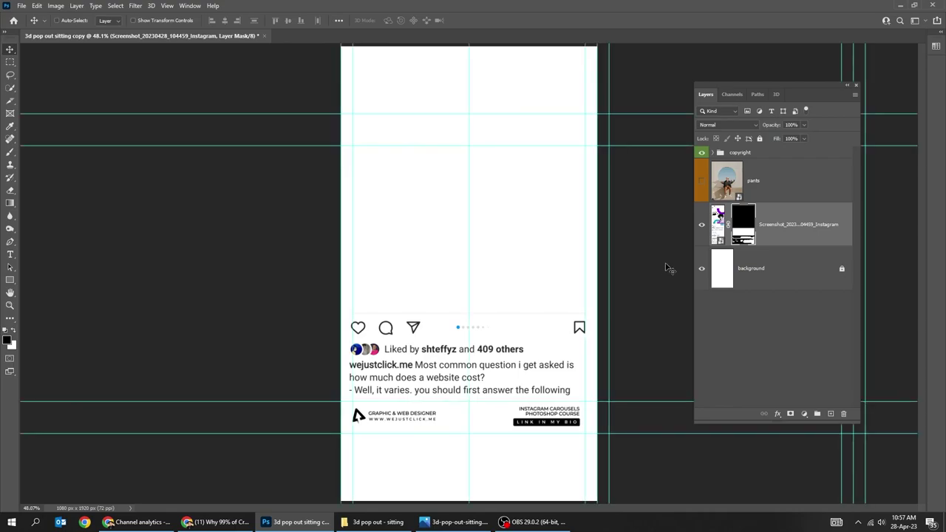
pyautogui.click(702, 182)
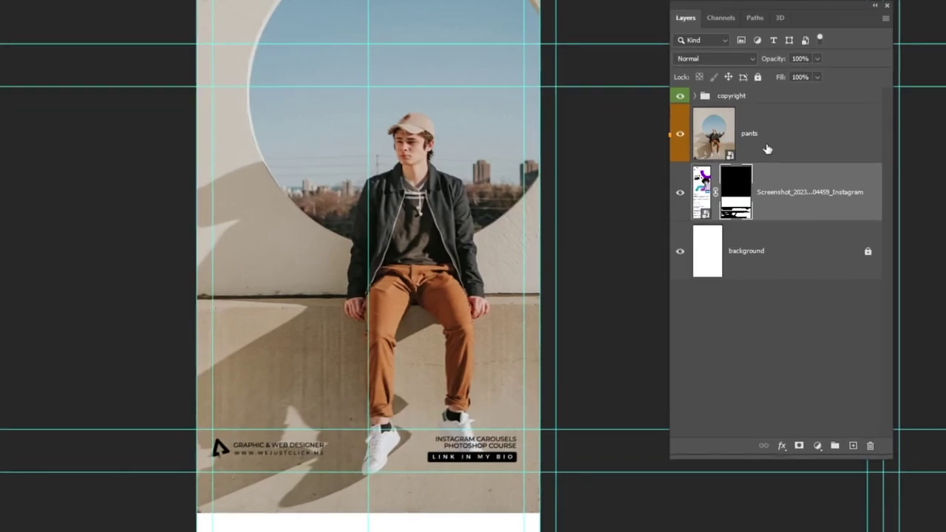
pyautogui.click(767, 193)
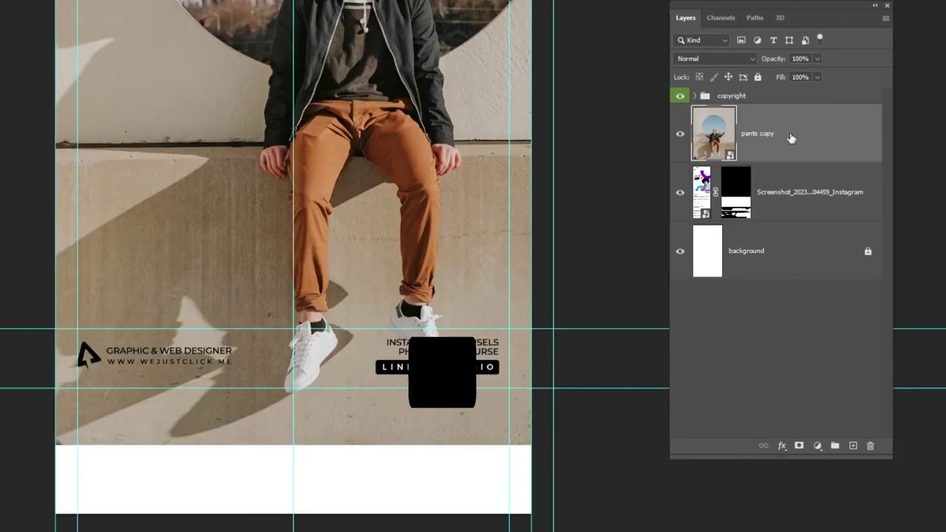
pyautogui.hotkey('ctrl', 'j')
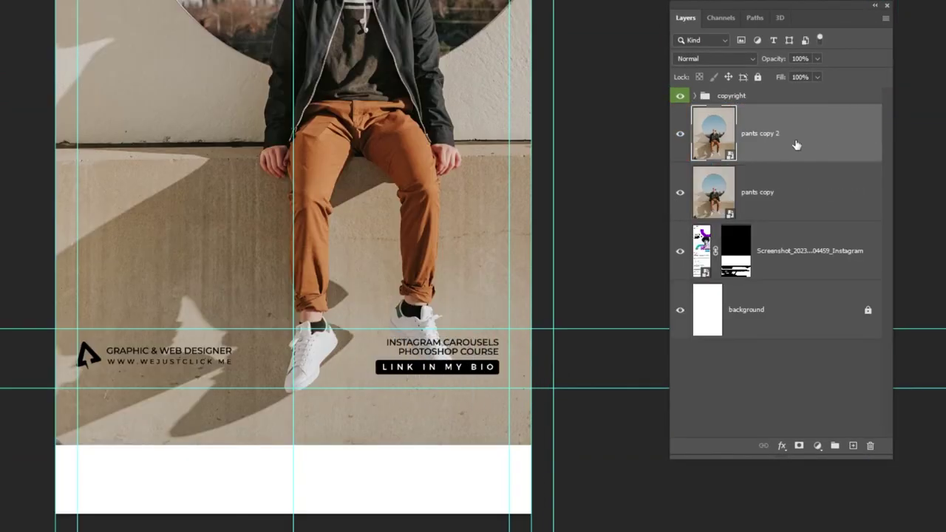
pyautogui.click(680, 136)
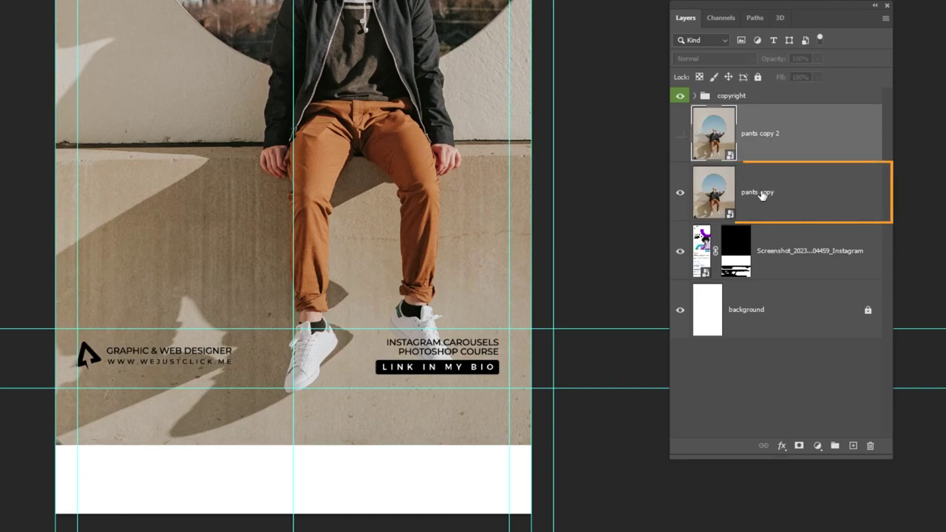
pyautogui.click(750, 198)
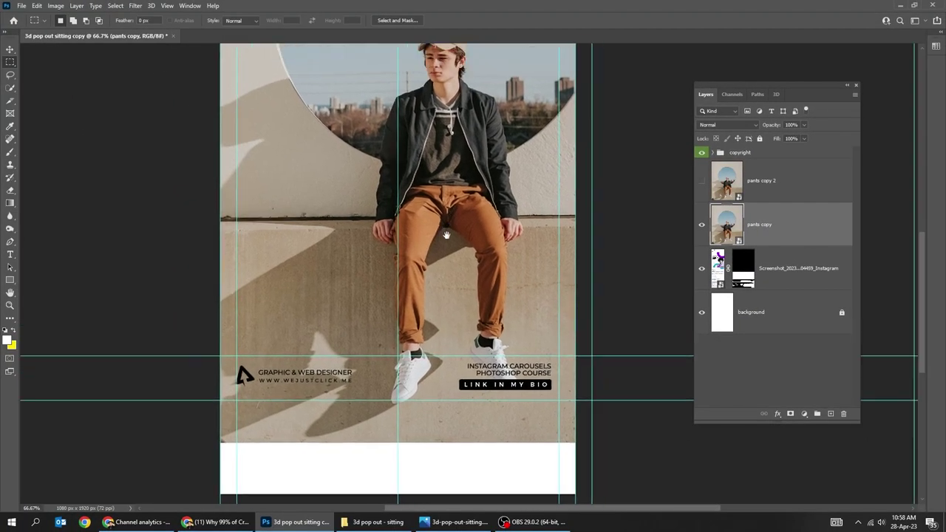
pyautogui.moveTo(446, 235); pyautogui.dragTo(423, 294)
# Trace the seated man's outline with the Pen tool and mask 'pants copy' to that selection.
pyautogui.hotkey('ctrl', ';')
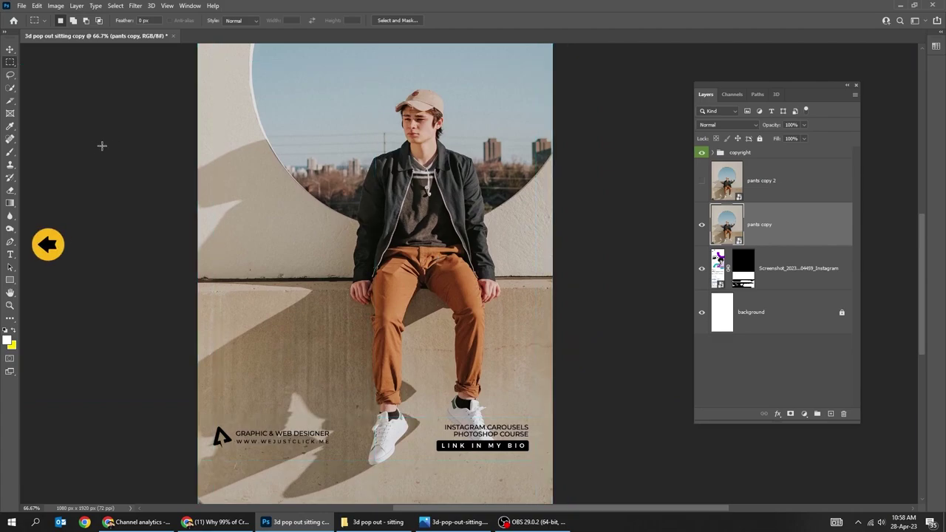
pyautogui.press('p')
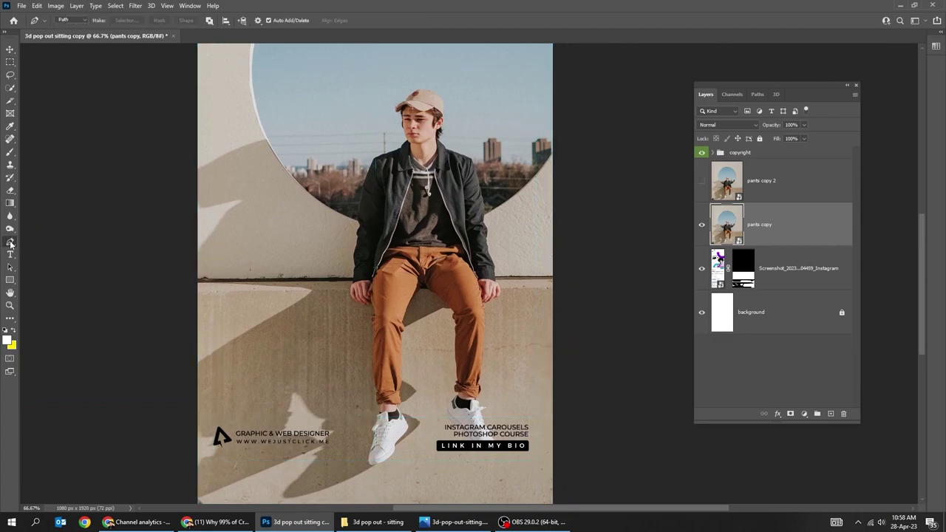
pyautogui.scroll(3, 430, 279)
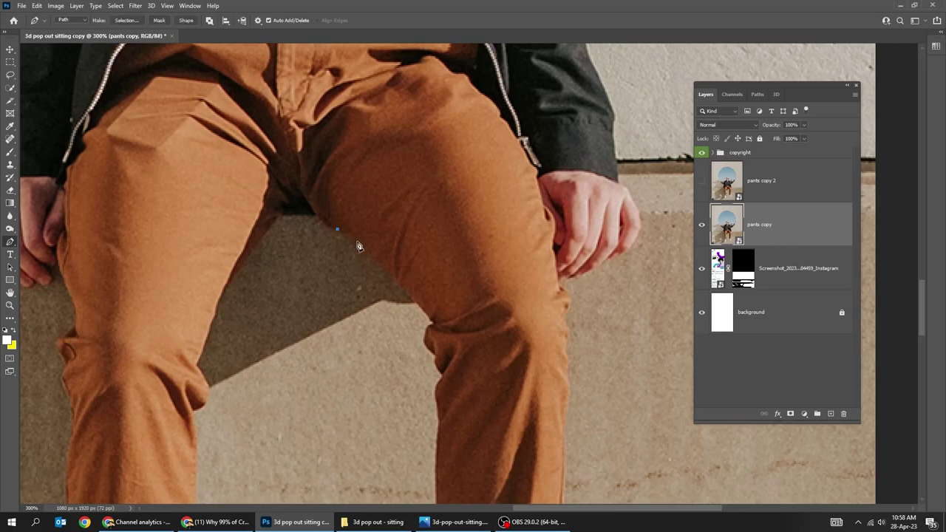
pyautogui.moveTo(394, 283); pyautogui.dragTo(407, 295)
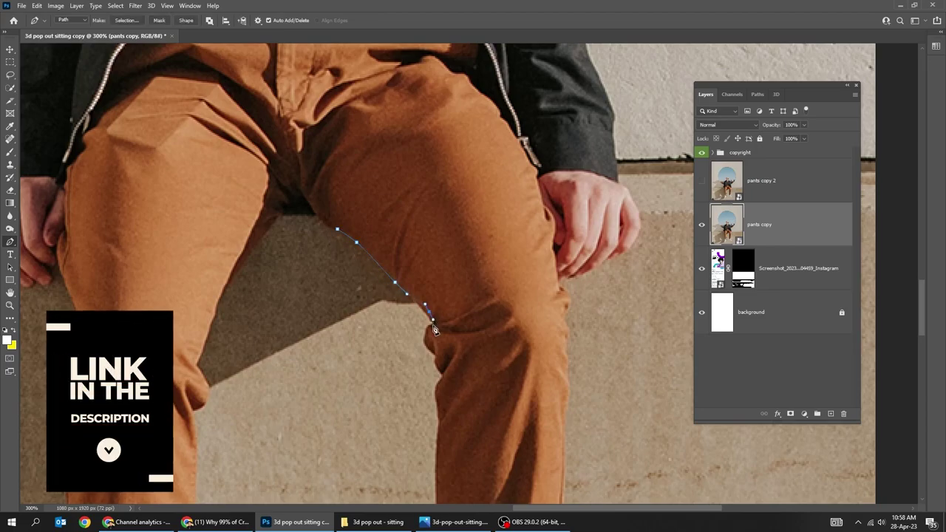
pyautogui.moveTo(427, 339); pyautogui.dragTo(426, 337)
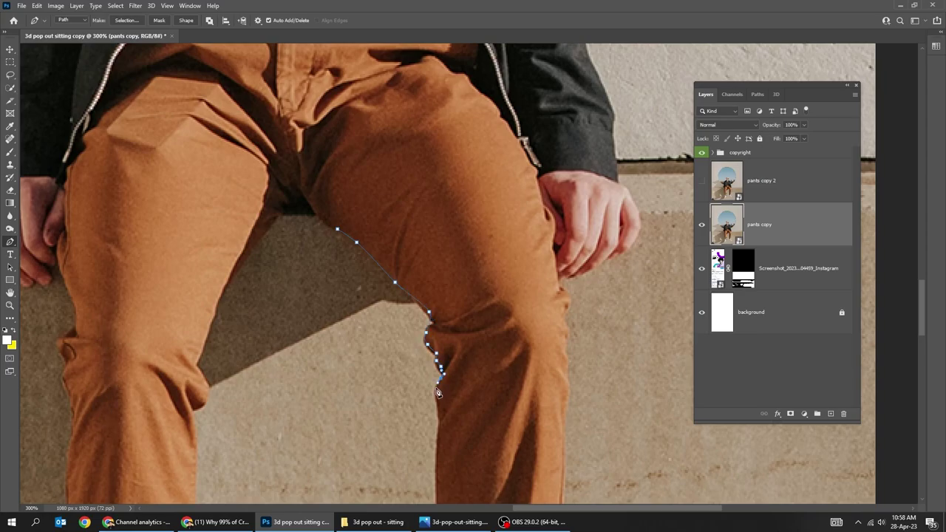
pyautogui.scroll(-5, 438, 393)
pyautogui.scroll(3, 514, 329)
pyautogui.hotkey('ctrl', '0')
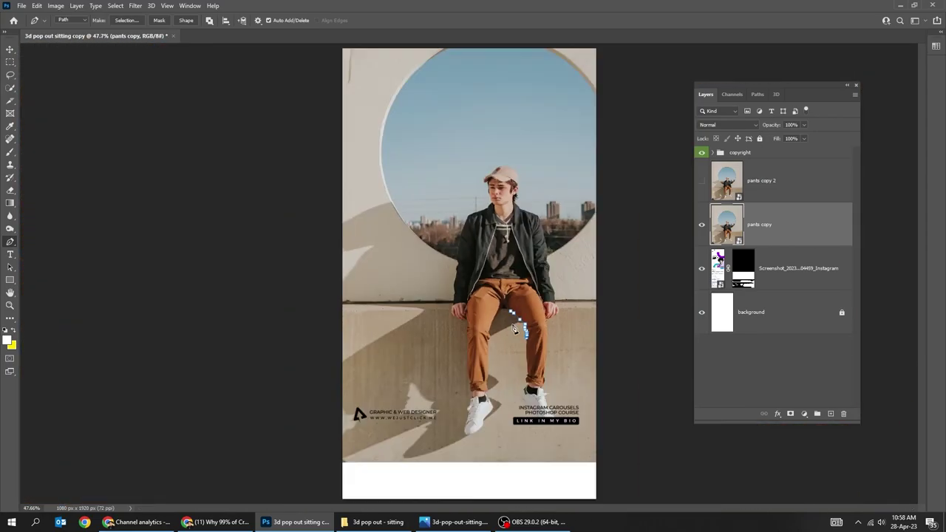
pyautogui.press('m')
pyautogui.hotkey('ctrl', '+')
pyautogui.hotkey('ctrl', '+')
pyautogui.hotkey('ctrl', '+')
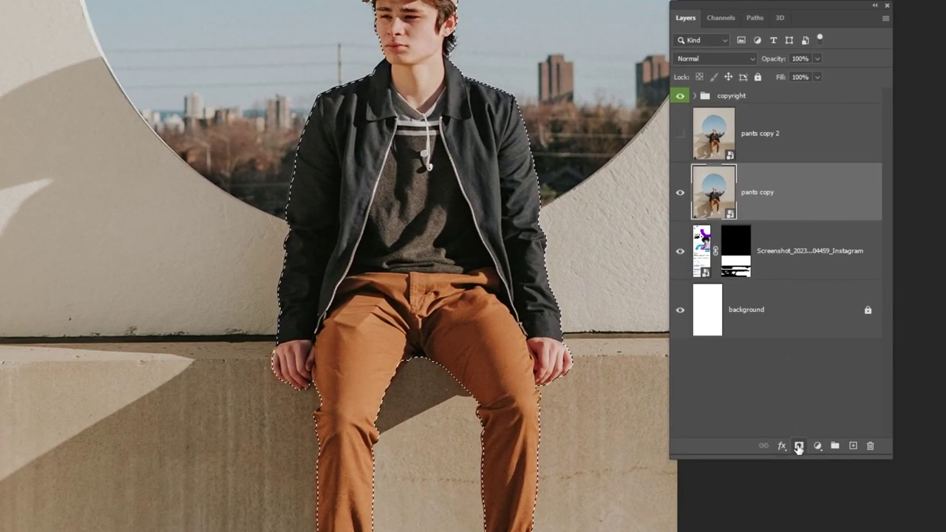
pyautogui.click(796, 436)
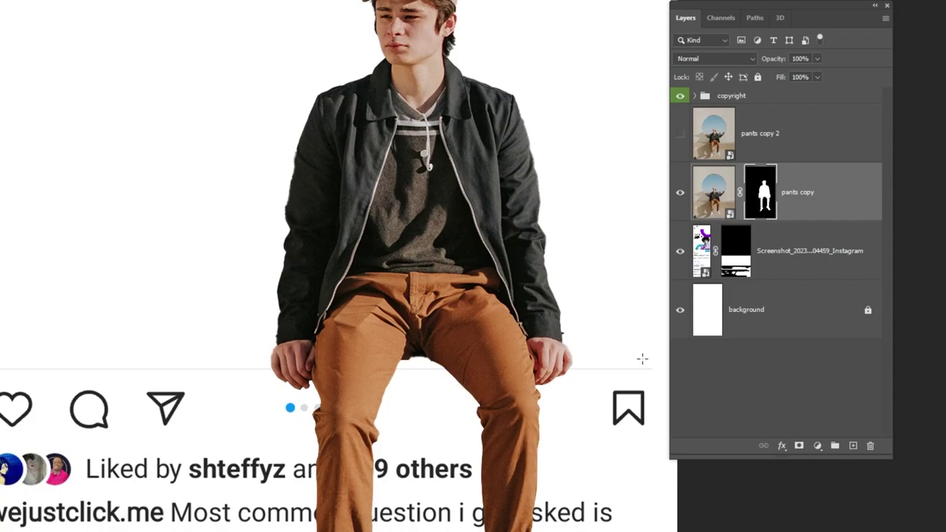
pyautogui.hotkey('ctrl', '-')
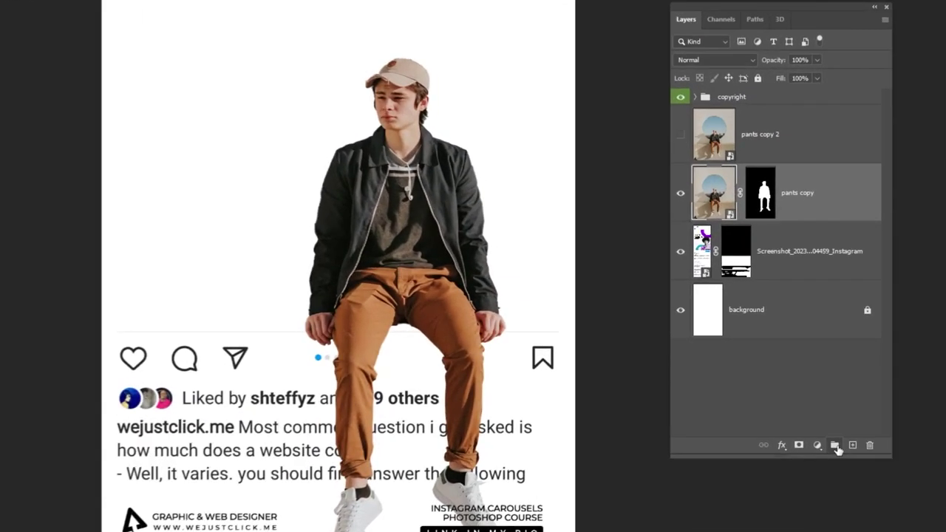
# Put 'pants copy' into a new orange-labelled group and rename the group 'lower part'.
pyautogui.click(817, 414)
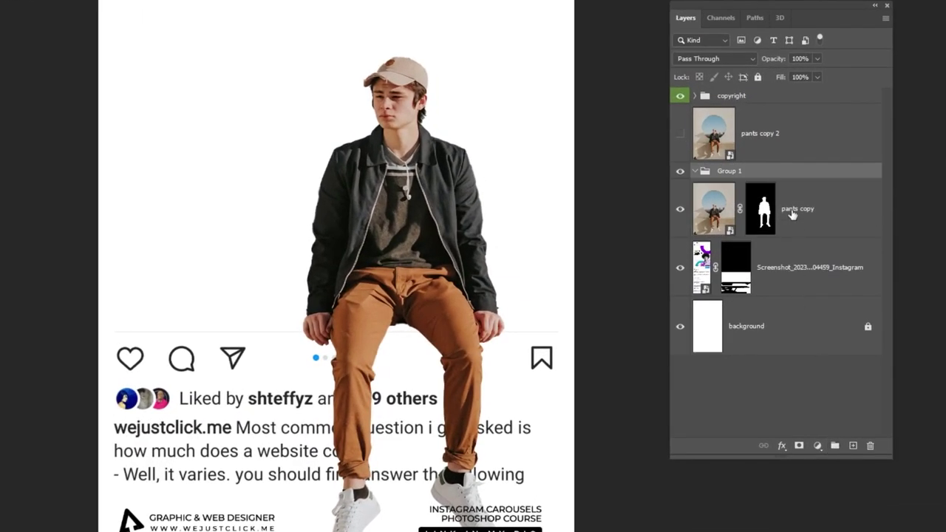
pyautogui.moveTo(797, 210); pyautogui.dragTo(790, 174)
pyautogui.click(751, 172)
pyautogui.rightClick(741, 174)
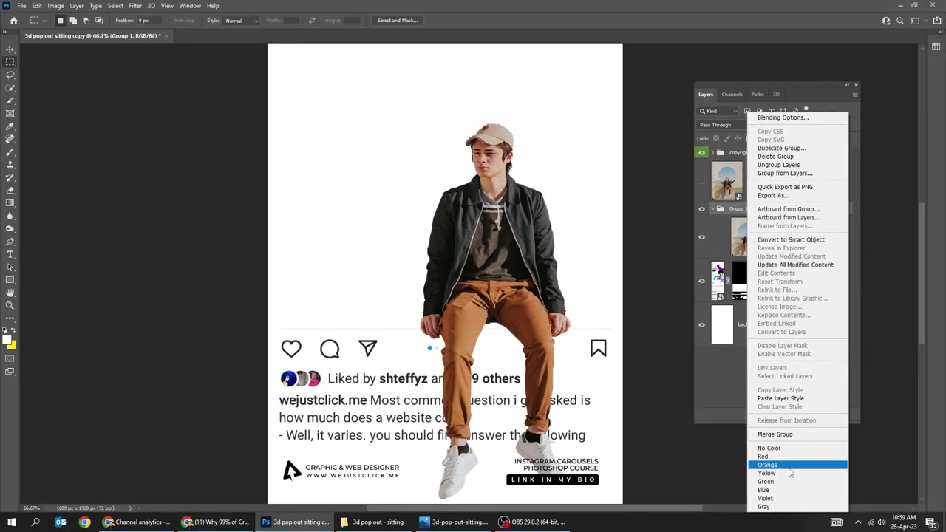
pyautogui.click(789, 465)
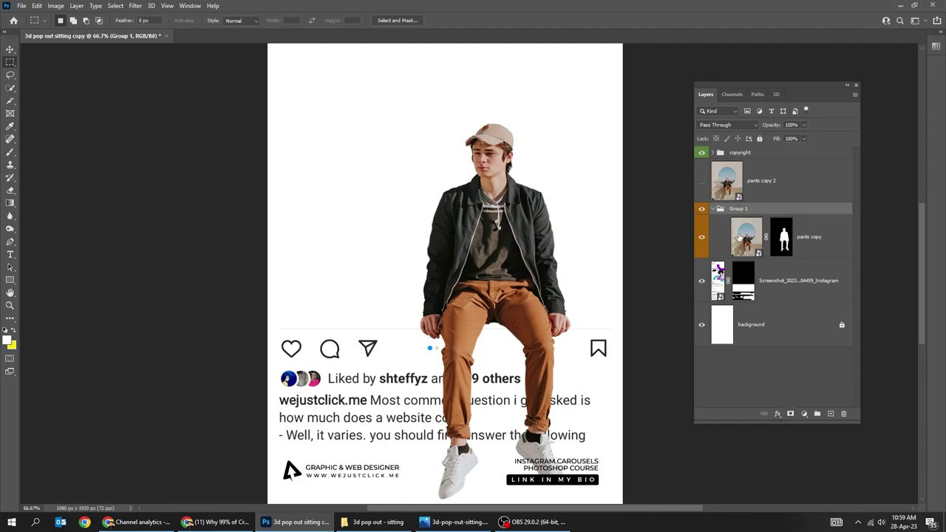
pyautogui.doubleClick(739, 209)
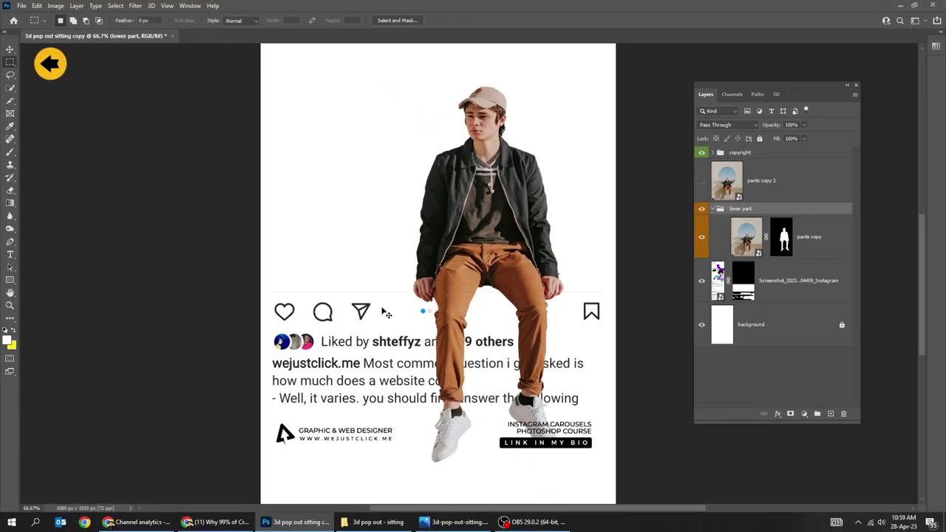
# Mask the 'lower part' group to the post's lower UI area so only the legs show.
pyautogui.scroll(1, 355, 289)
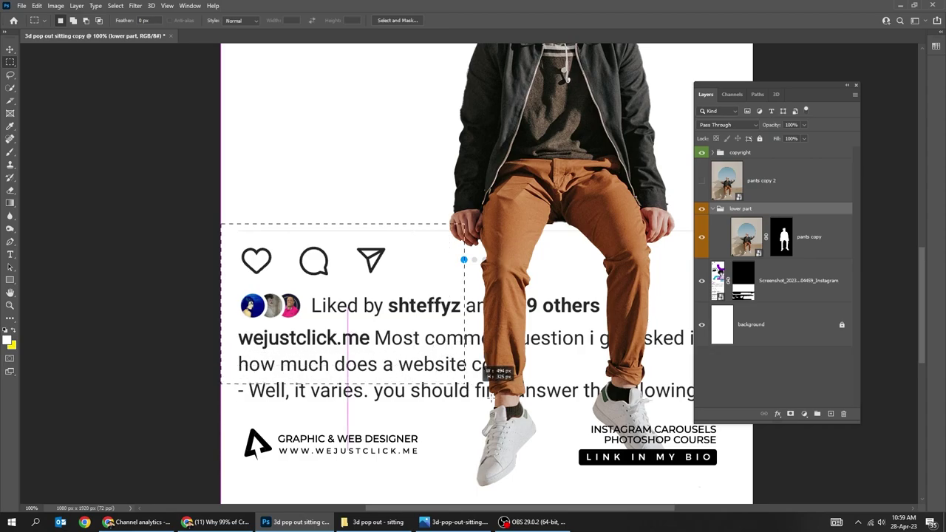
pyautogui.scroll(-5, 563, 286)
pyautogui.scroll(5, 564, 286)
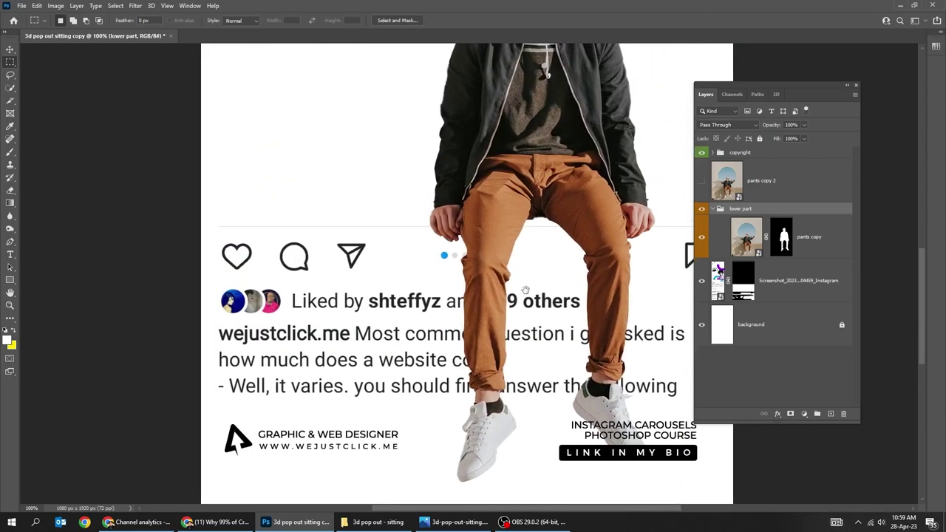
pyautogui.hscroll(3, 400, 240)
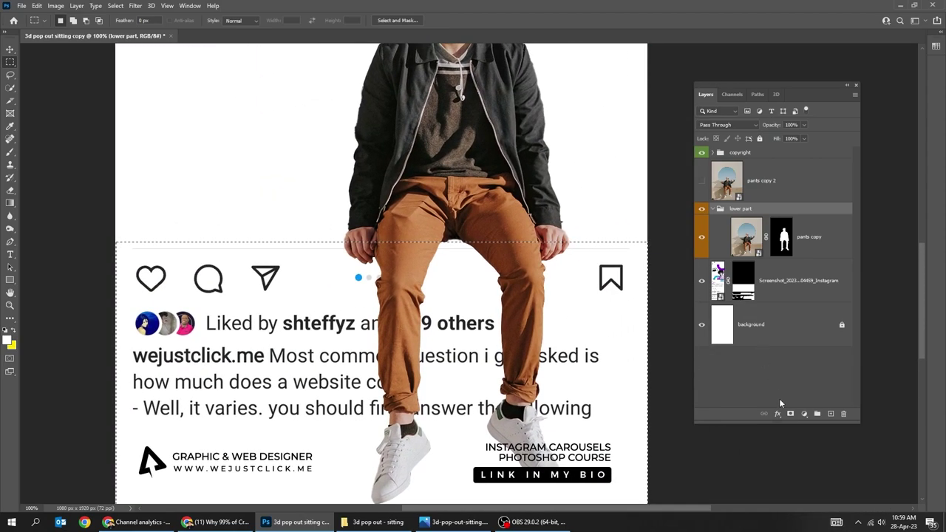
pyautogui.click(789, 414)
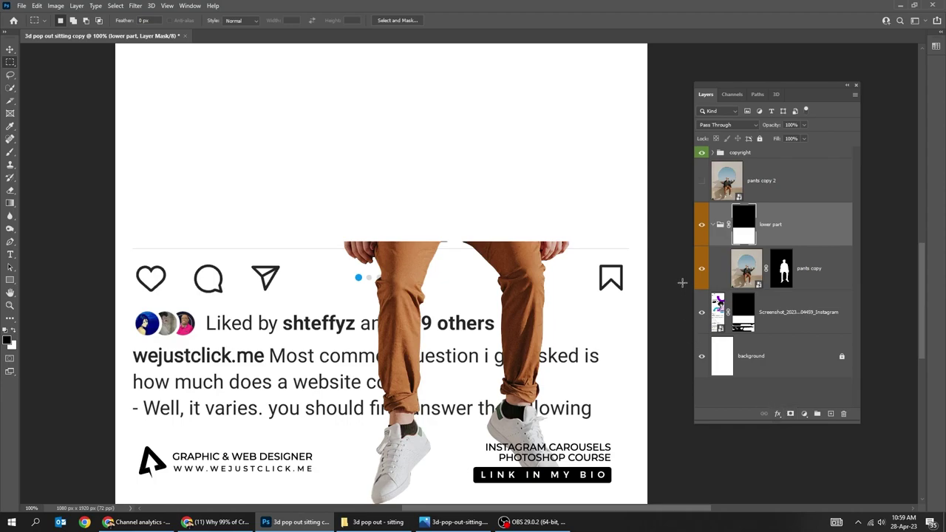
pyautogui.hotkey('ctrl', '-')
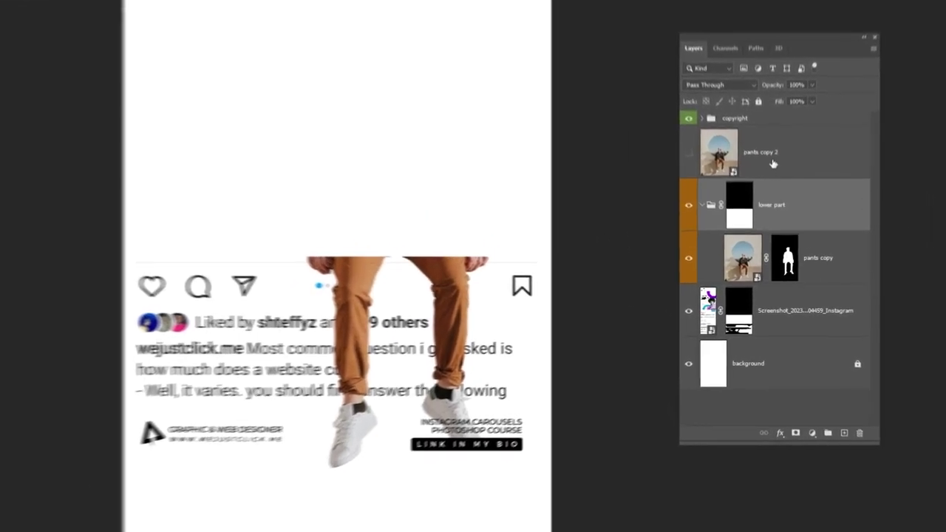
# Show 'pants copy 2', place it in a new yellow-labelled group and name it 'upper part'.
pyautogui.click(739, 190)
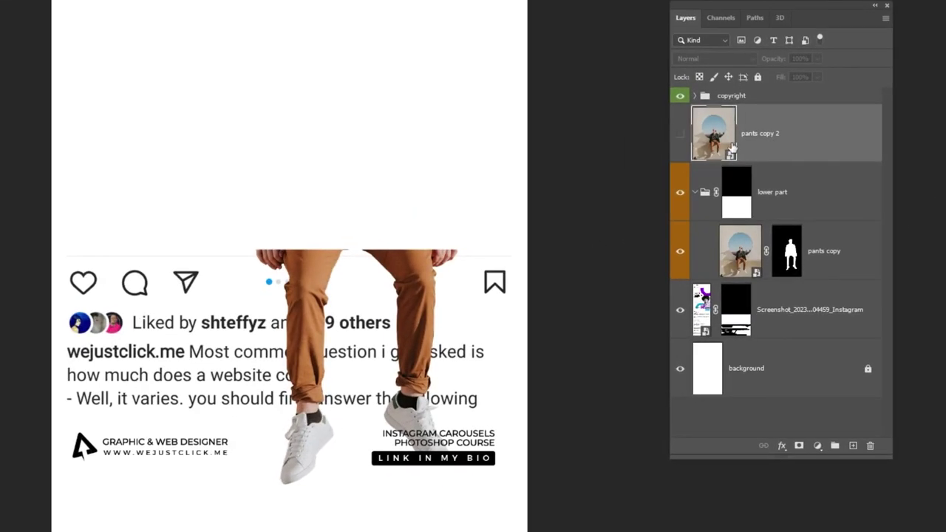
pyautogui.click(680, 135)
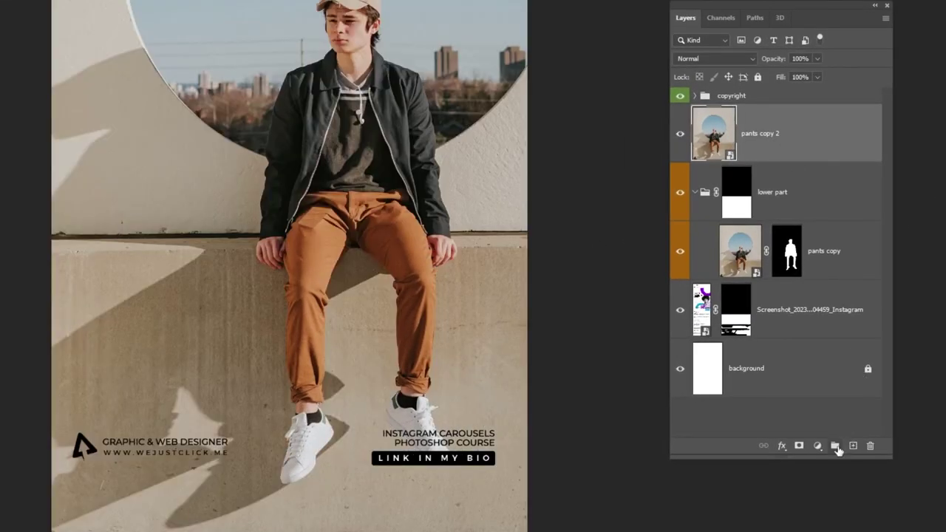
pyautogui.click(835, 447)
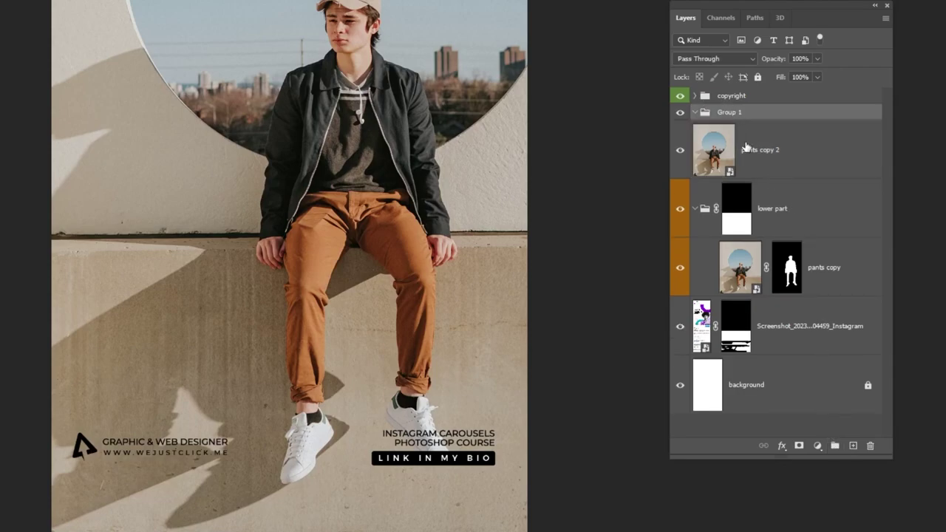
pyautogui.moveTo(747, 148); pyautogui.dragTo(765, 115)
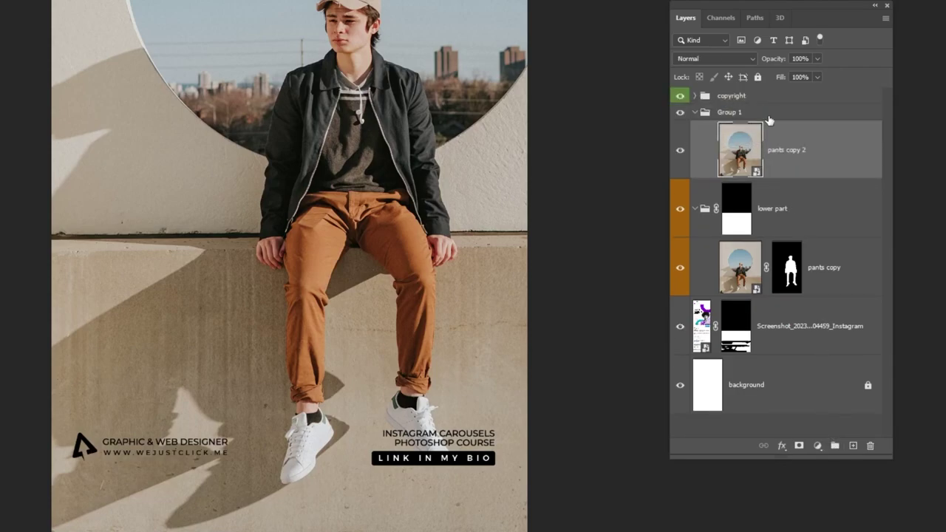
pyautogui.click(768, 113)
pyautogui.rightClick(773, 112)
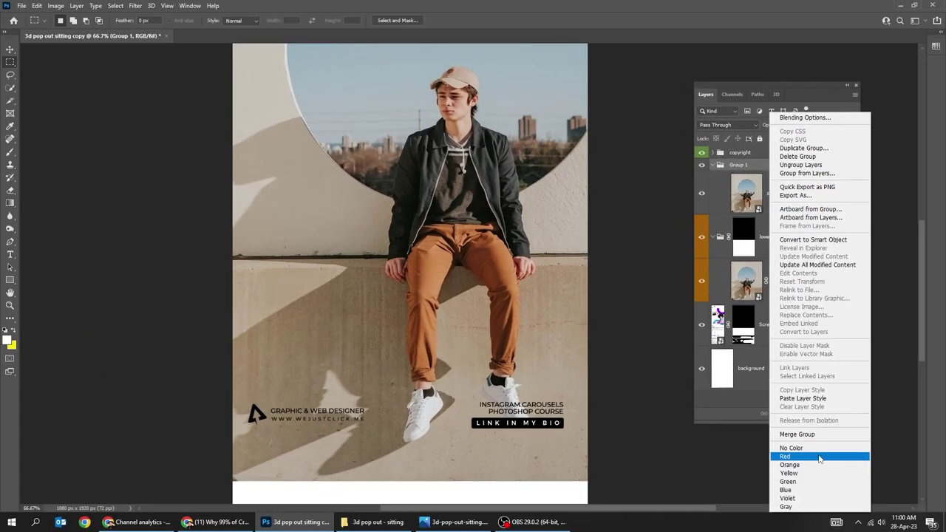
pyautogui.click(813, 473)
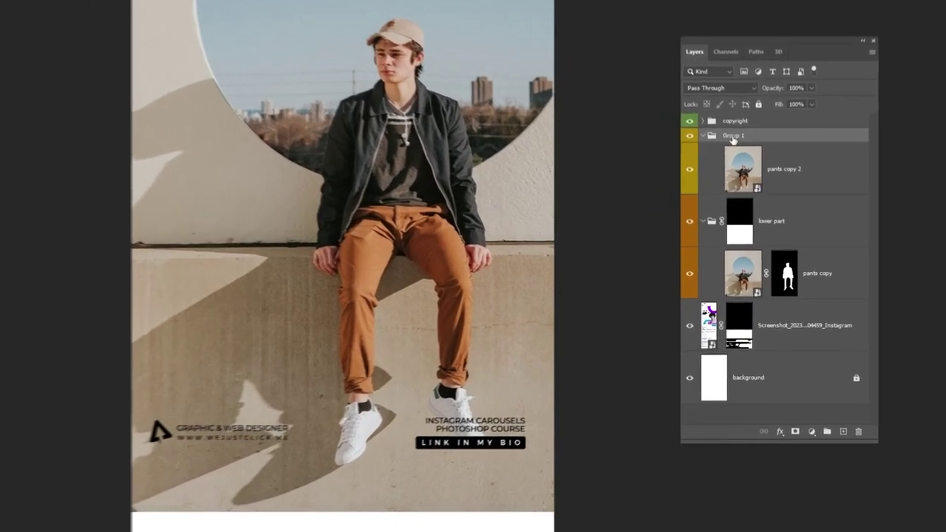
pyautogui.doubleClick(733, 136)
pyautogui.write('upper part')
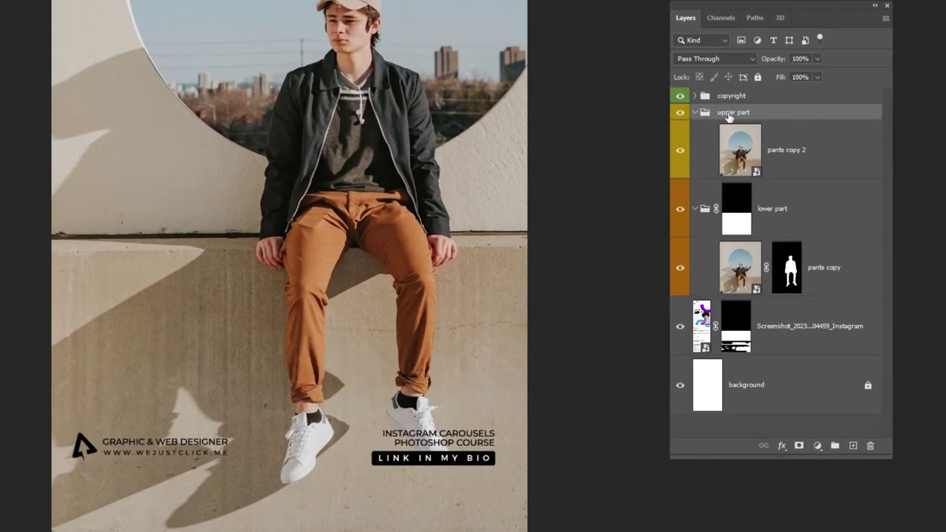
# Copy the 'lower part' mask onto 'upper part', invert it, and toggle both groups to check.
pyautogui.moveTo(736, 222); pyautogui.dragTo(740, 113)
pyautogui.click(735, 133)
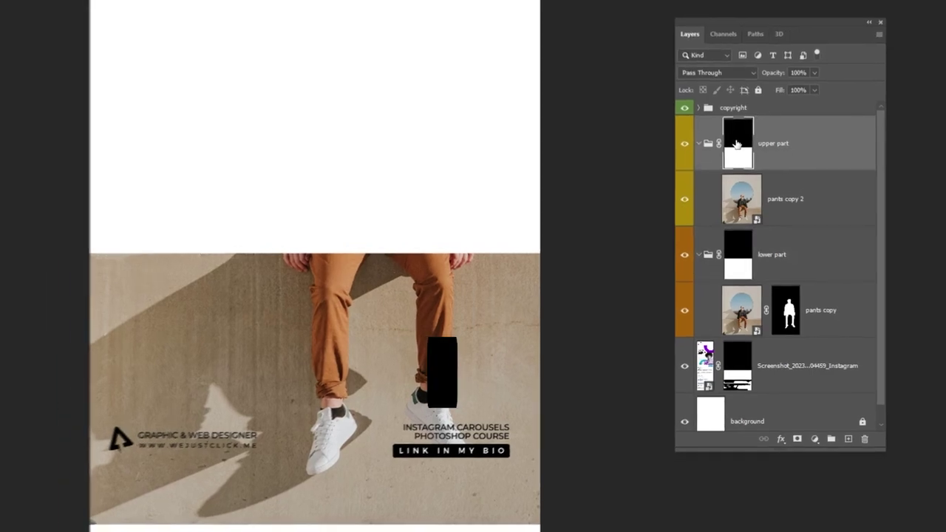
pyautogui.hotkey('ctrl', 'i')
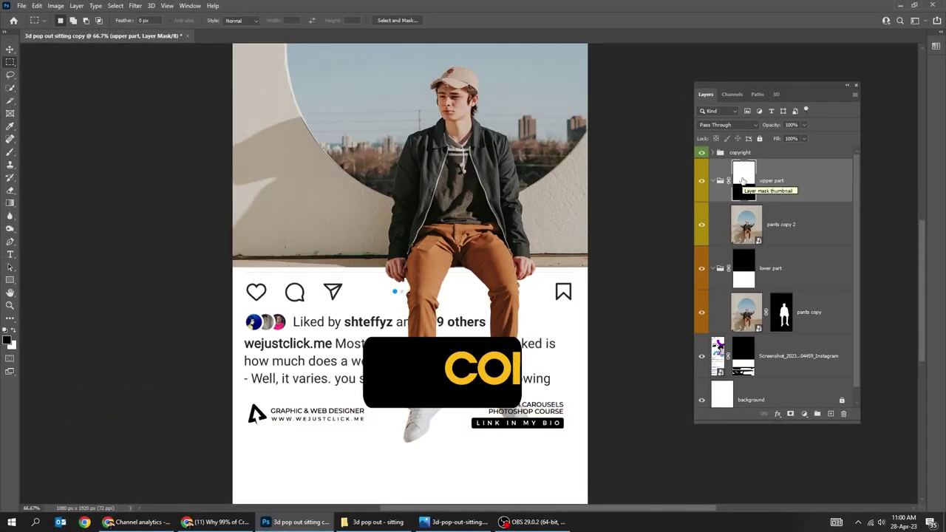
pyautogui.click(702, 268)
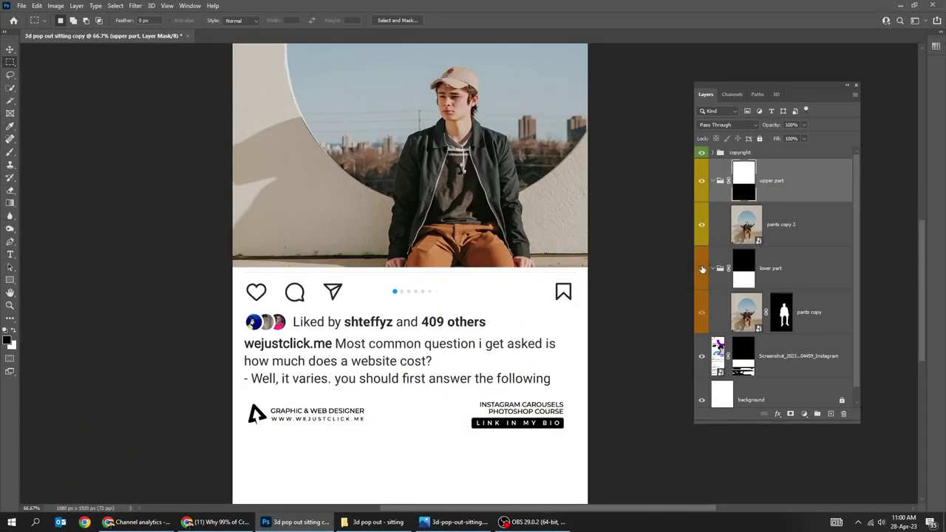
pyautogui.click(702, 181)
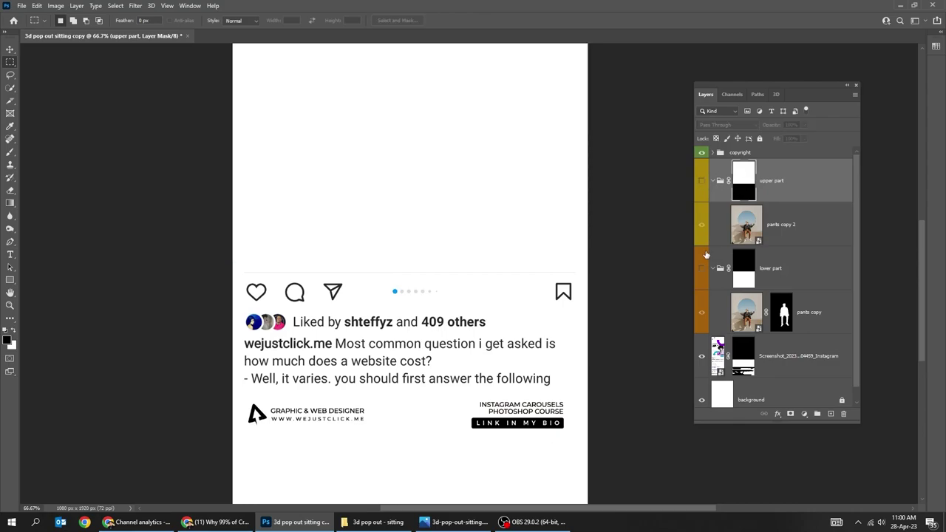
pyautogui.click(702, 267)
pyautogui.click(702, 181)
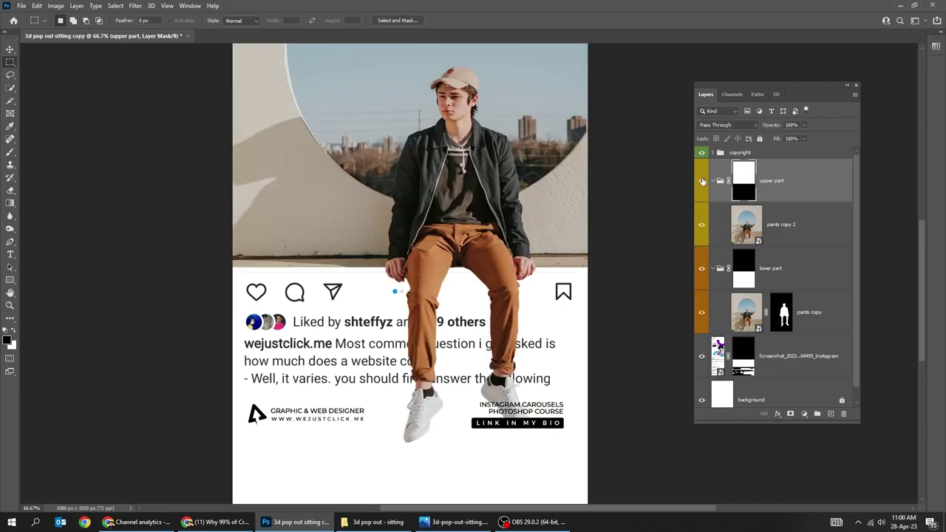
pyautogui.press('v')
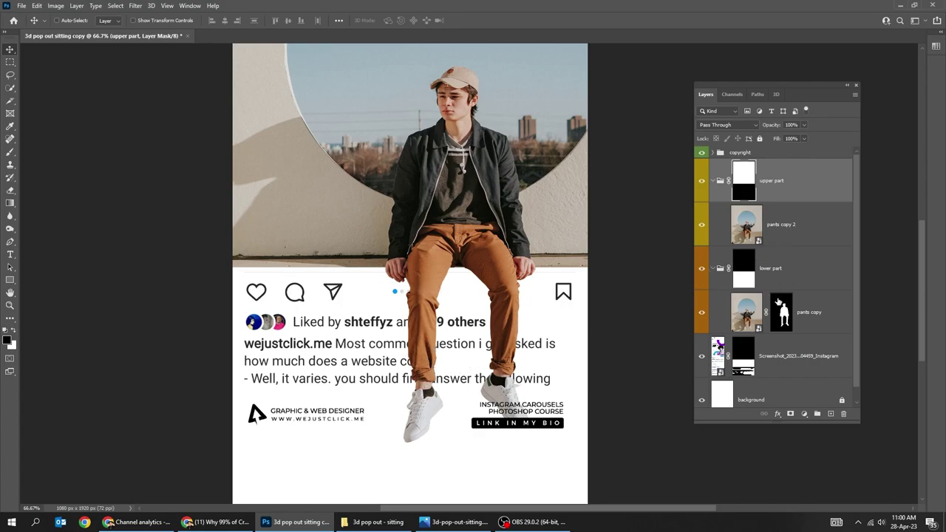
# Duplicate 'pants copy', rename the lower layer 'shadow' and delete its layer mask.
pyautogui.click(809, 312)
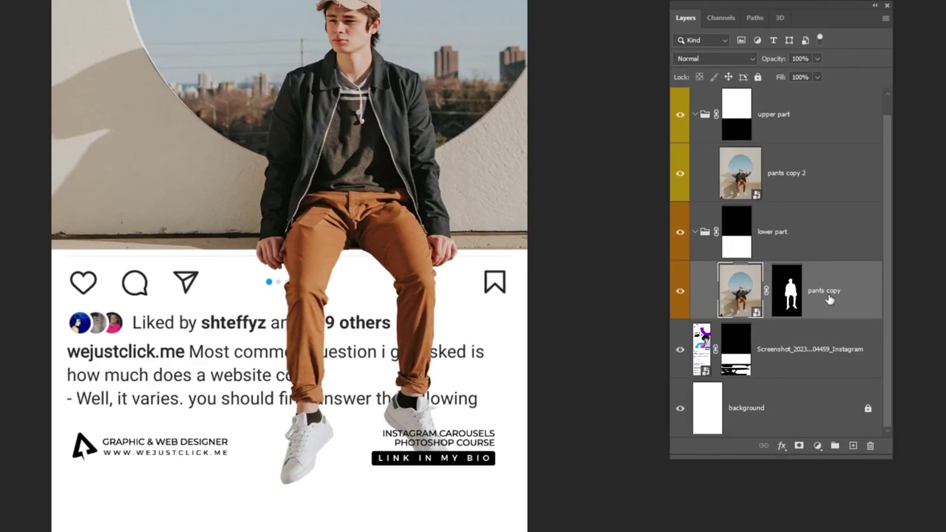
pyautogui.hotkey('ctrl', 'j')
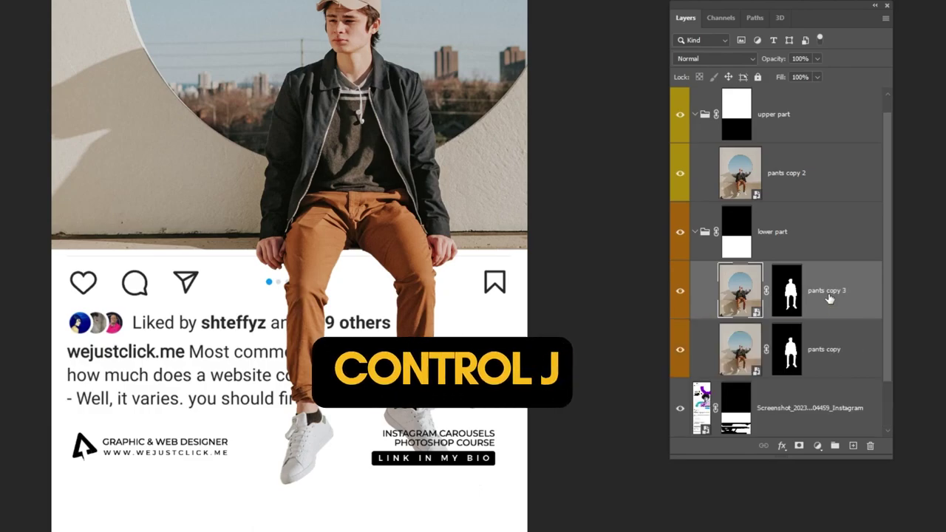
pyautogui.click(826, 347)
pyautogui.doubleClick(826, 348)
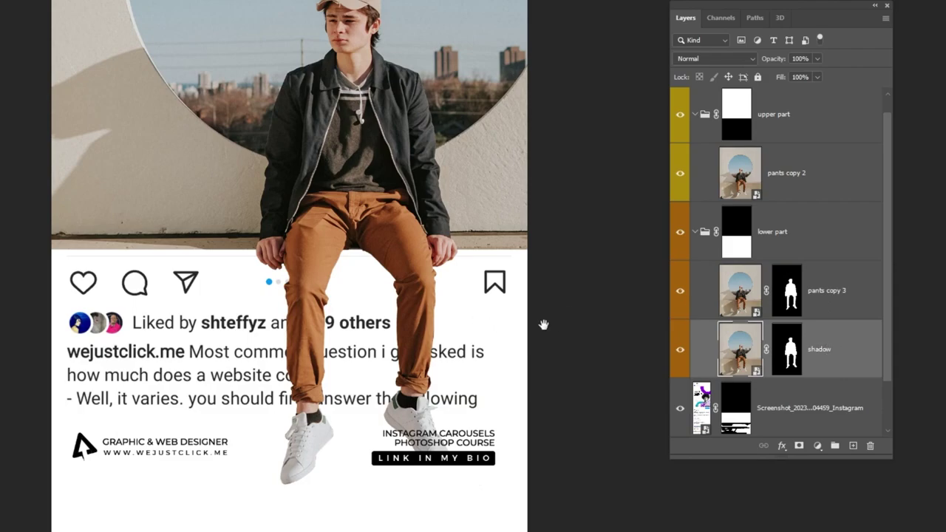
pyautogui.moveTo(543, 324); pyautogui.dragTo(439, 224)
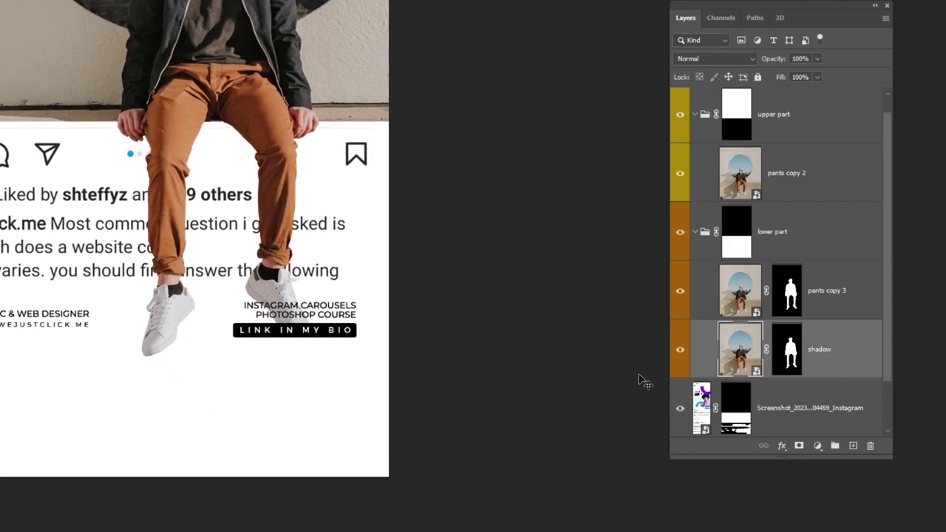
pyautogui.rightClick(774, 353)
pyautogui.click(801, 370)
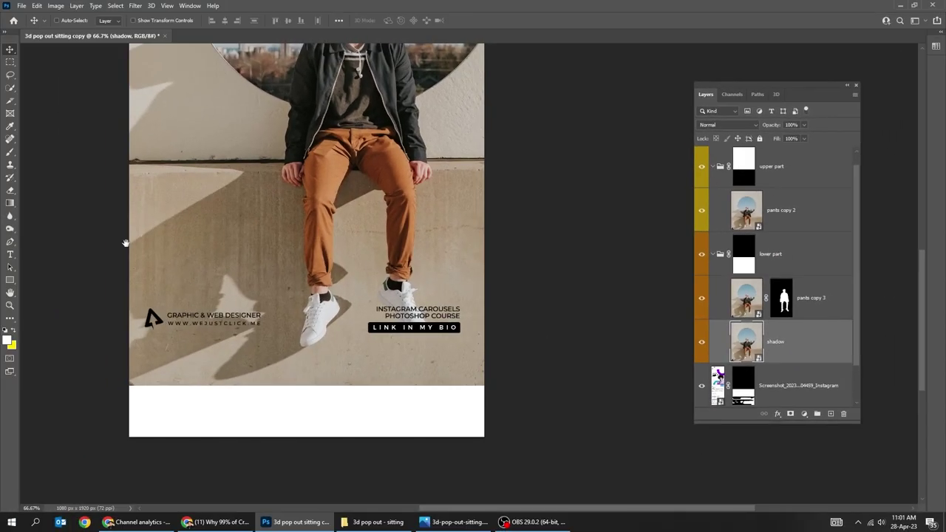
pyautogui.moveTo(32, 141); pyautogui.dragTo(83, 163)
pyautogui.click(10, 87)
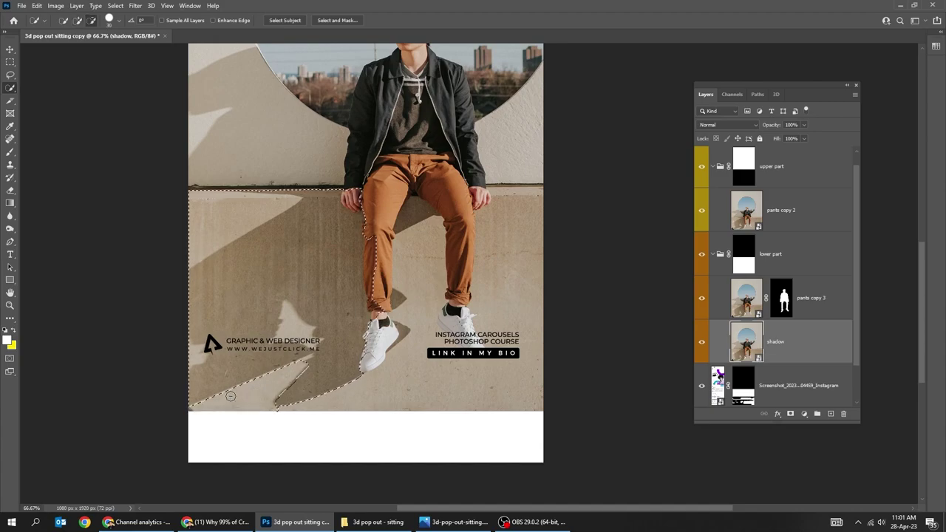
# Trim the logo from the selection, refine it around the upper thighs, and mask the shadow layer.
pyautogui.moveTo(263, 434); pyautogui.dragTo(293, 329)
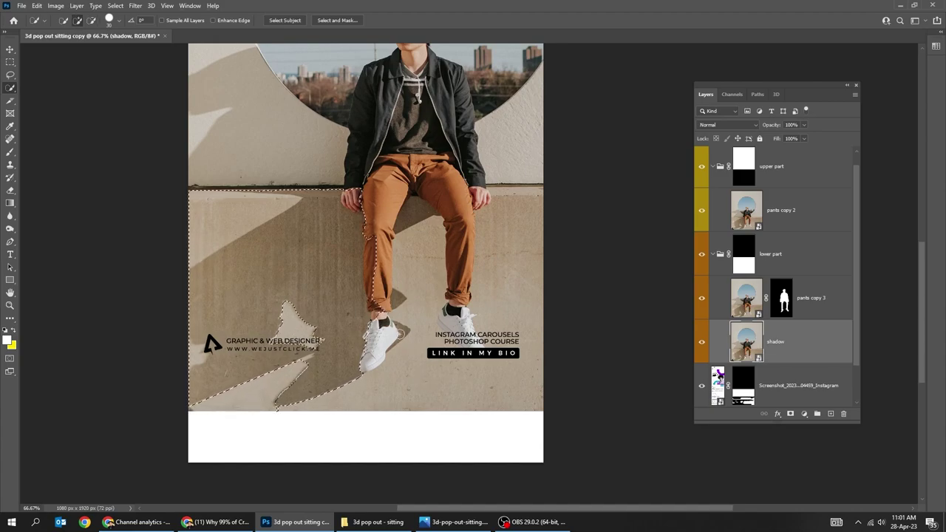
pyautogui.moveTo(391, 292)
pyautogui.mouseDown()
pyautogui.moveTo(406, 217)
pyautogui.moveTo(460, 183)
pyautogui.moveTo(440, 170)
pyautogui.moveTo(468, 197)
pyautogui.moveTo(428, 165)
pyautogui.moveTo(352, 181)
pyautogui.mouseUp()
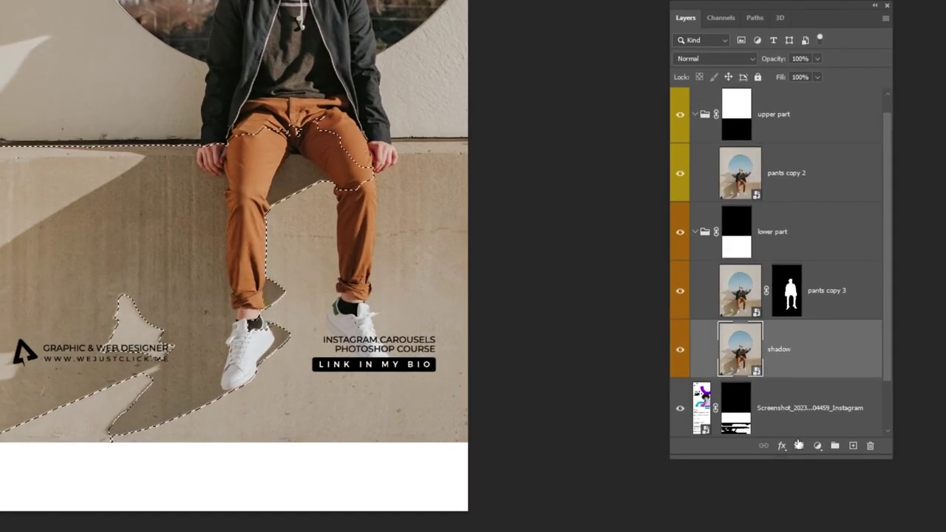
pyautogui.click(796, 434)
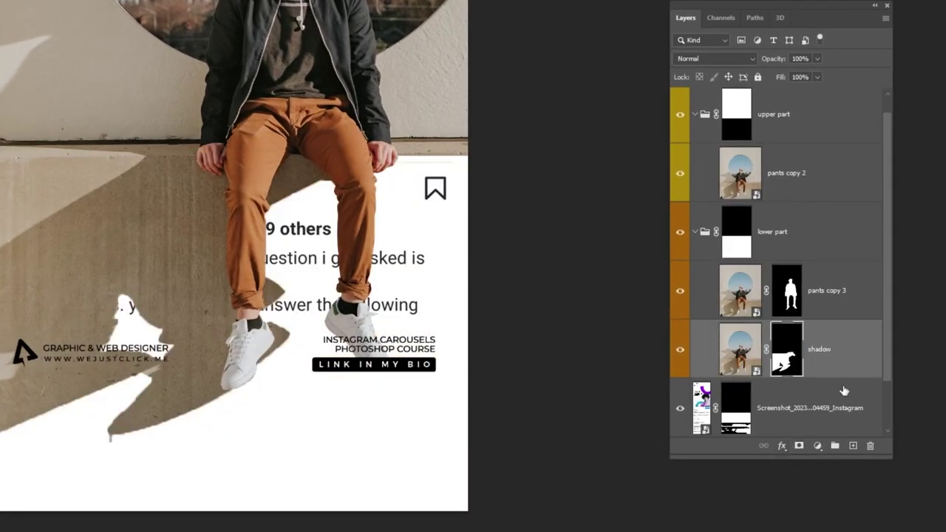
# Target the shadow layer's image and toggle it off and on to compare across the whole post.
pyautogui.click(739, 349)
pyautogui.hotkey('ctrl', '-')
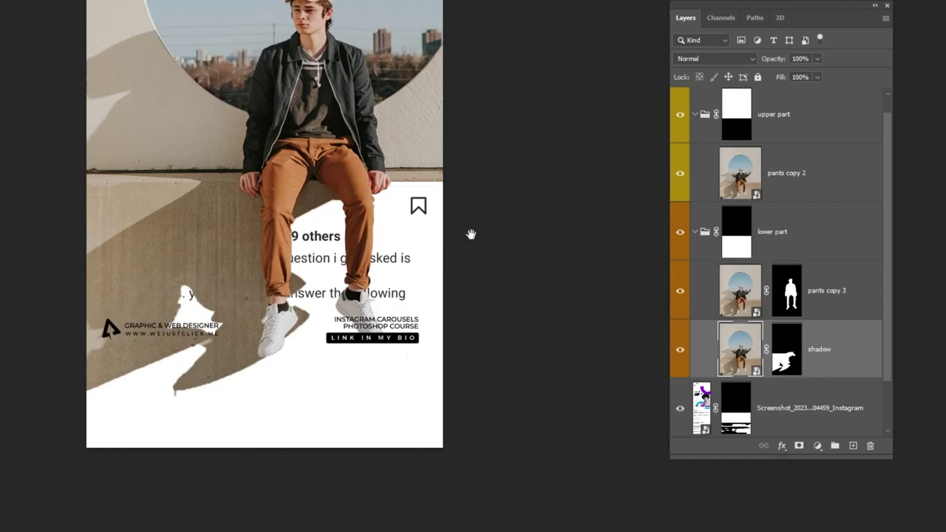
pyautogui.moveTo(471, 235); pyautogui.dragTo(458, 359)
pyautogui.click(680, 351)
pyautogui.click(680, 351)
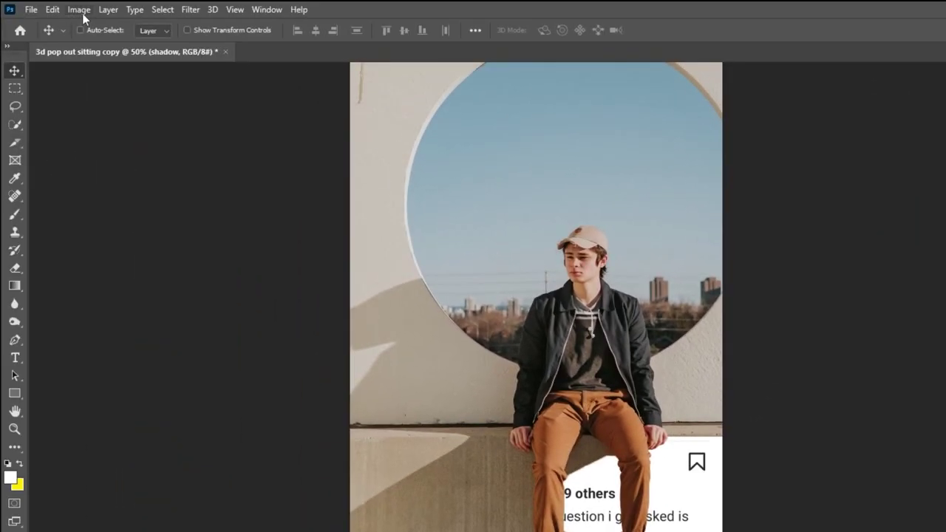
# Set Hue/Saturation on the shadow layer to Saturation -100 and switch its blend mode to Multiply.
pyautogui.click(82, 14)
pyautogui.moveTo(98, 47)
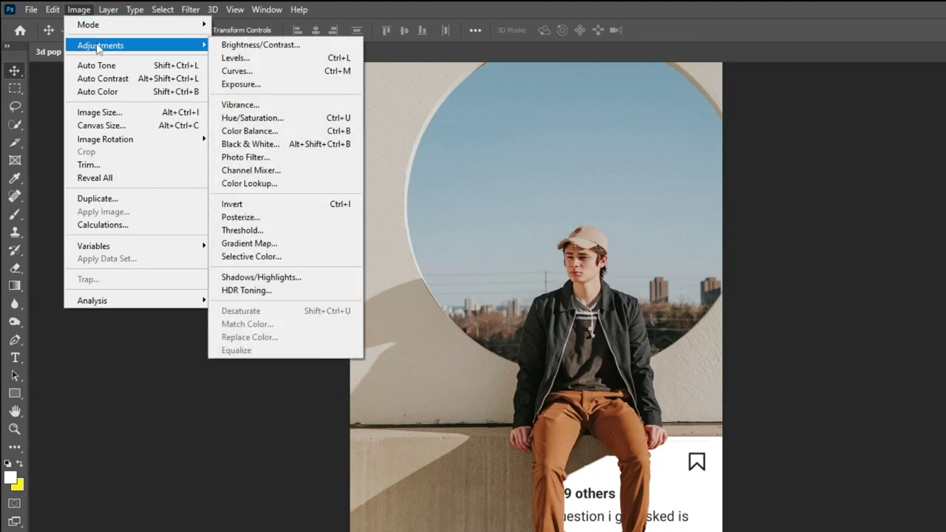
pyautogui.click(252, 118)
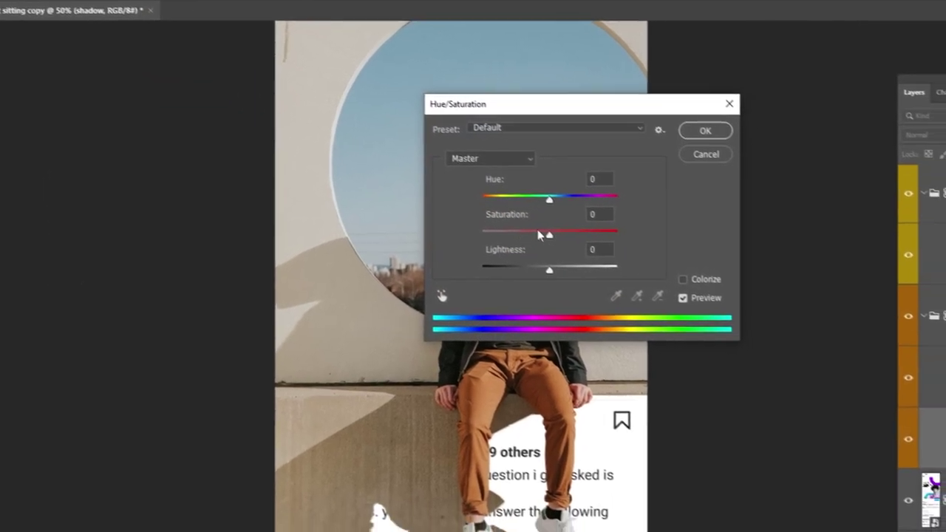
pyautogui.moveTo(601, 263); pyautogui.dragTo(524, 265)
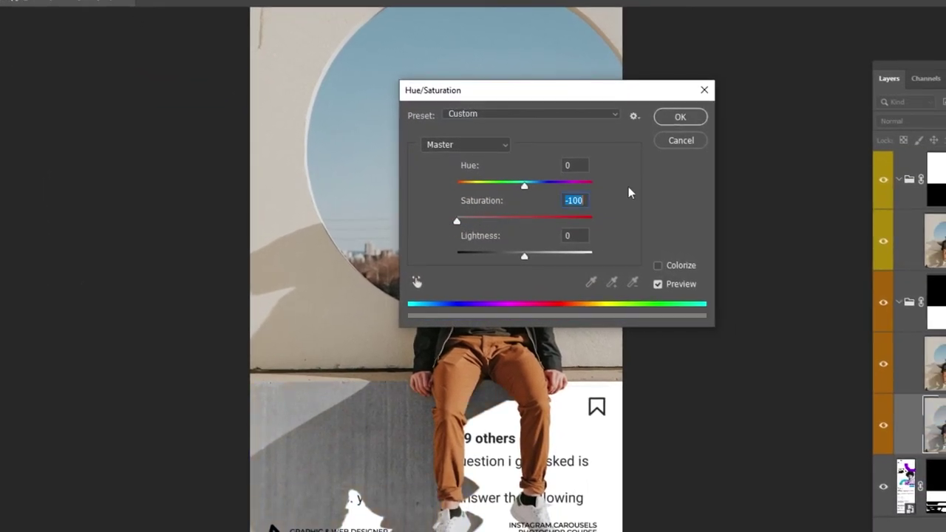
pyautogui.click(685, 122)
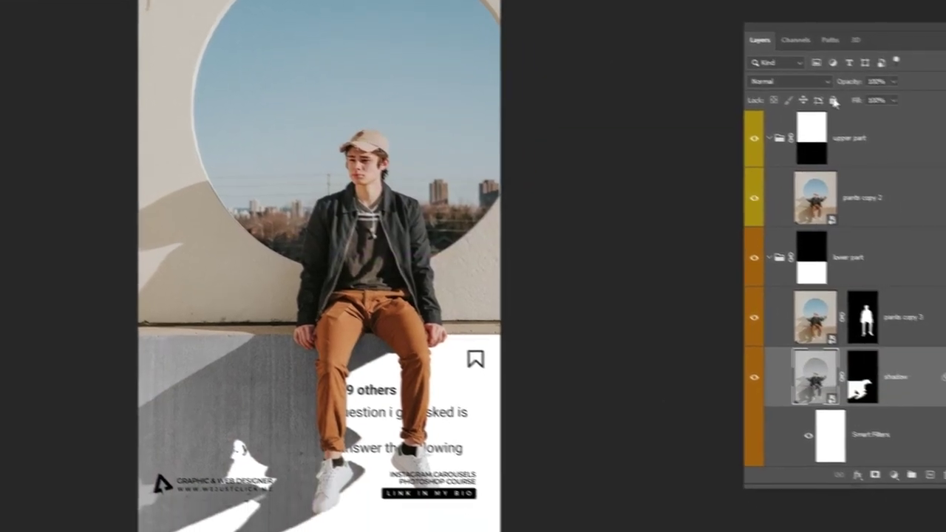
pyautogui.click(932, 126)
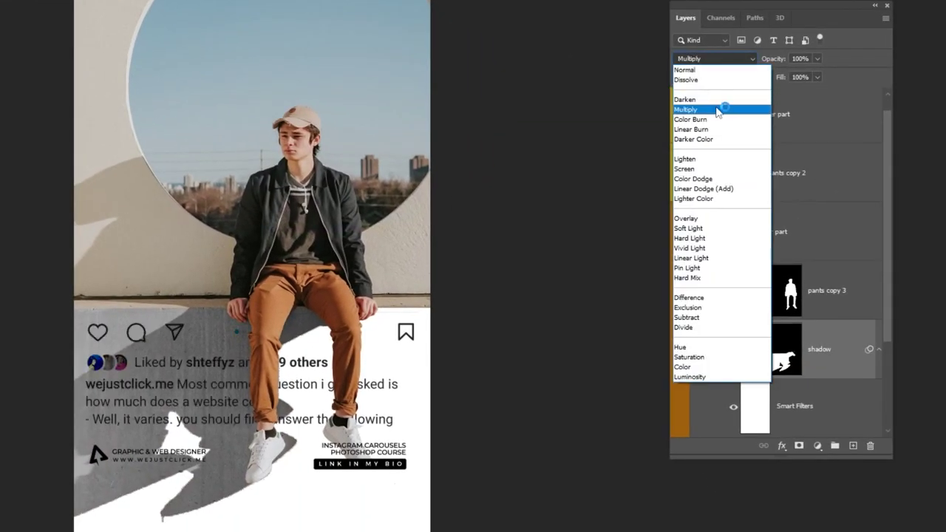